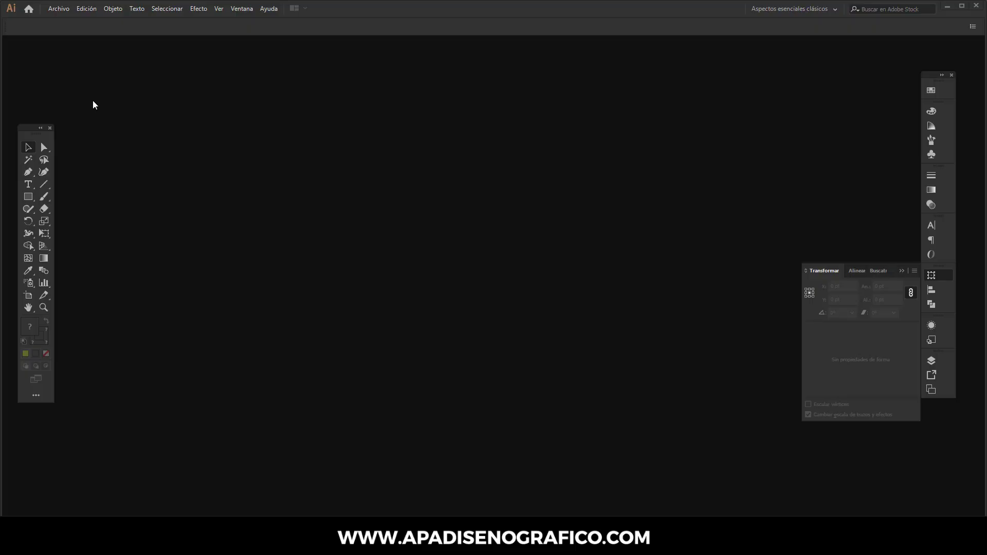
# Step: Create a new document from the 1080 × 1080 px preset
pyautogui.click(55, 10)
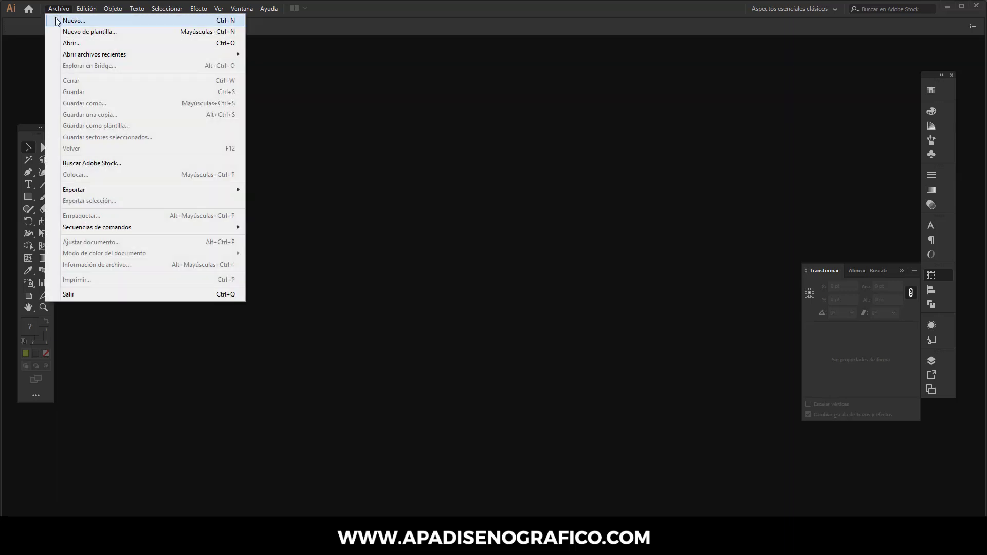
pyautogui.click(54, 17)
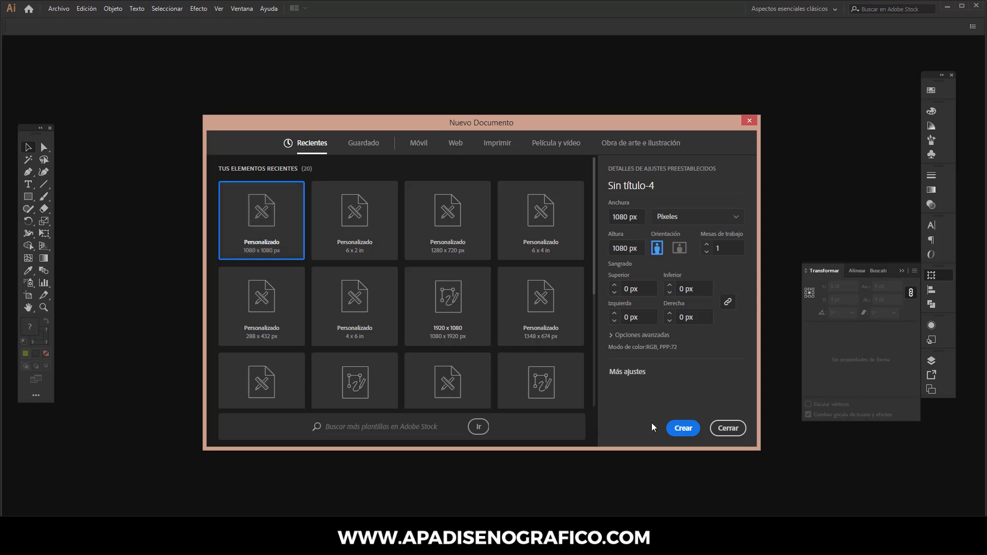
pyautogui.click(674, 430)
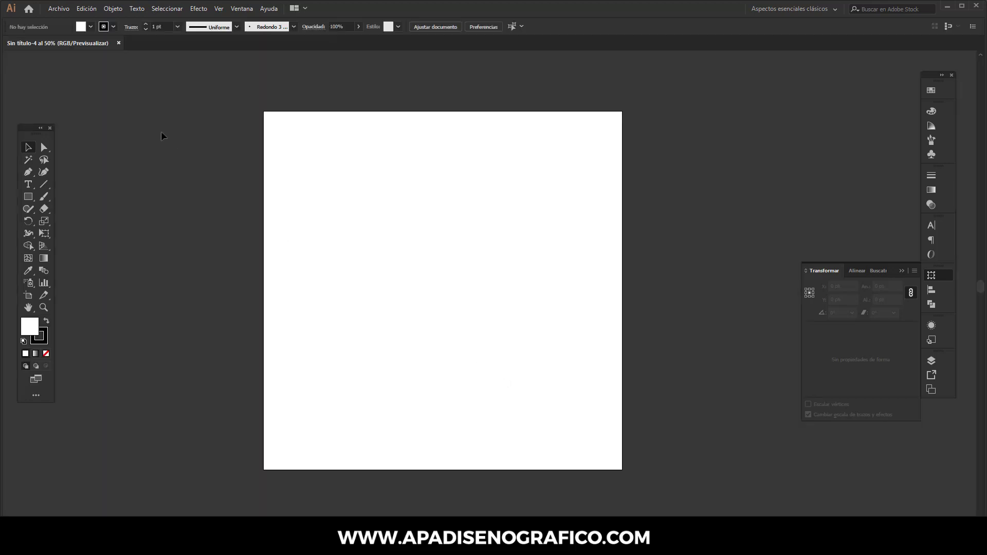
pyautogui.click(66, 11)
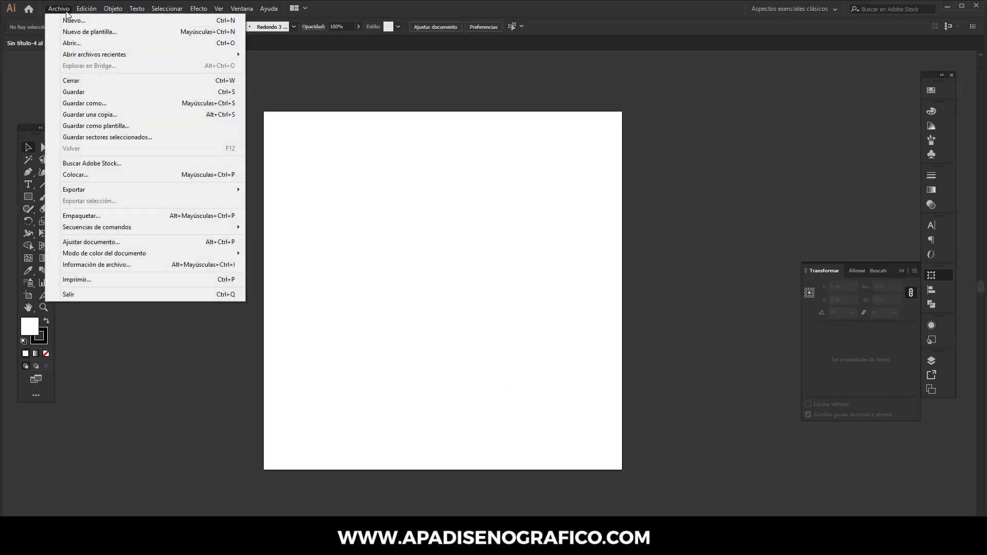
# Step: Place the photo pexels-pixabay-38630 and size it to overhang the square artboard
pyautogui.click(84, 172)
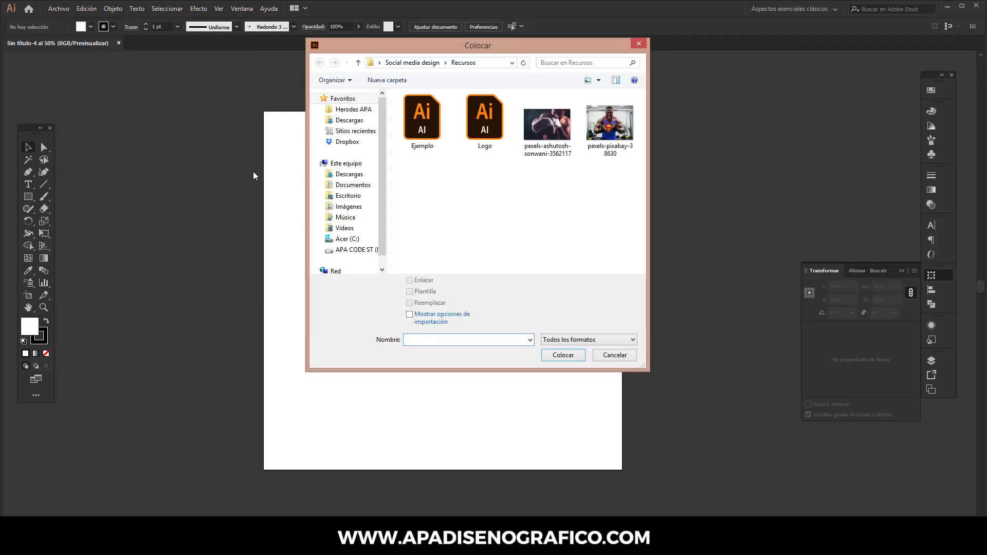
pyautogui.click(607, 141)
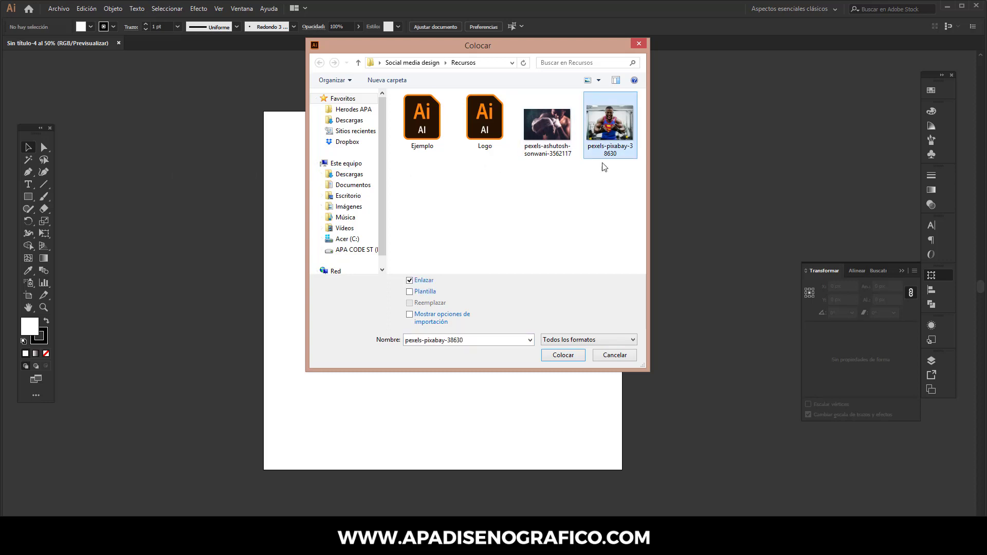
pyautogui.click(567, 356)
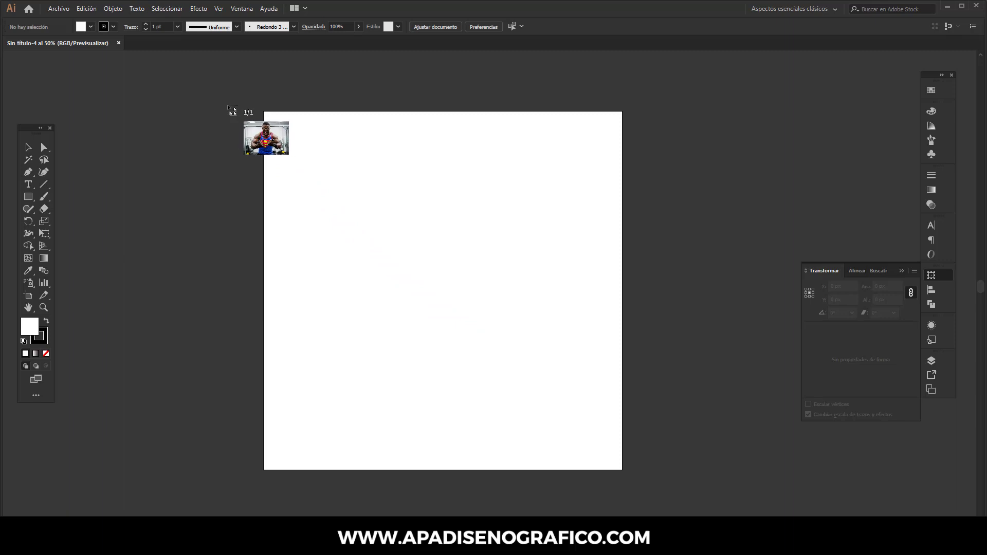
pyautogui.moveTo(228, 106); pyautogui.dragTo(679, 456)
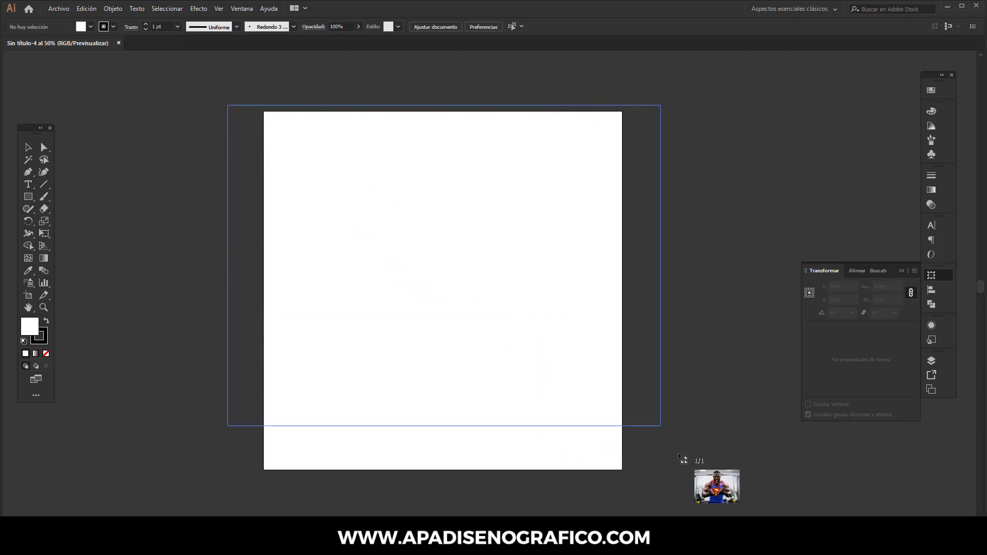
pyautogui.moveTo(678, 455); pyautogui.dragTo(743, 476)
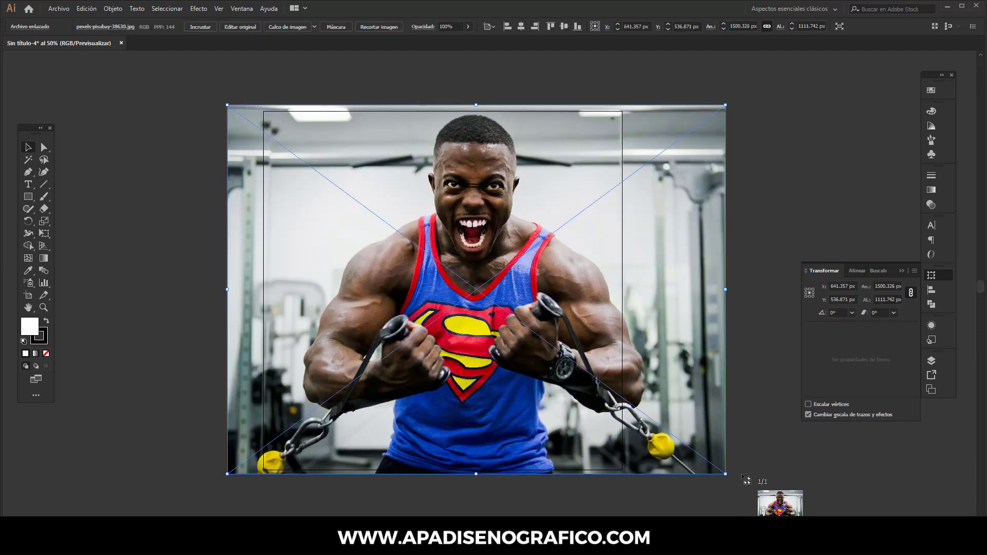
# Step: Centre the photo on the artboard, embed it, and convert it to grayscale
pyautogui.click(521, 26)
pyautogui.click(565, 26)
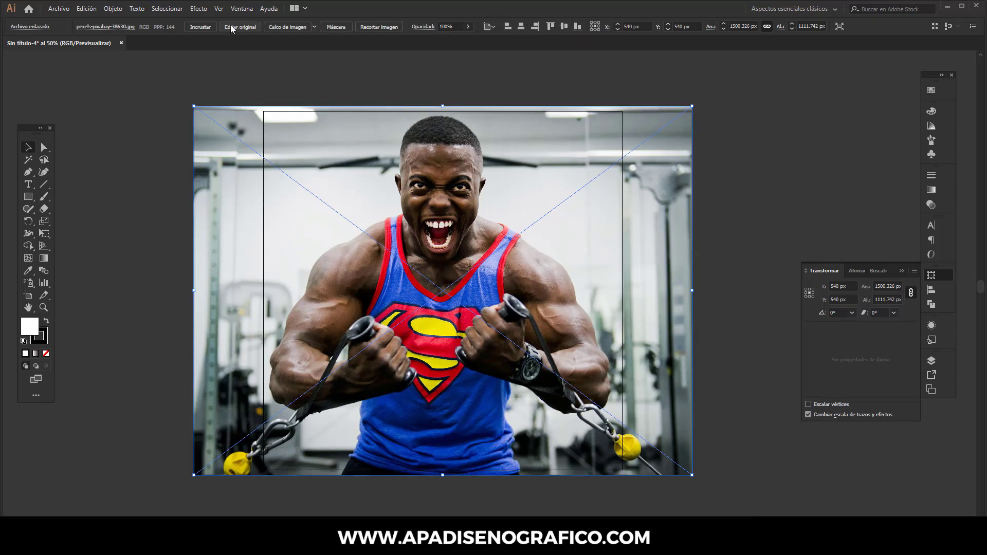
pyautogui.click(210, 28)
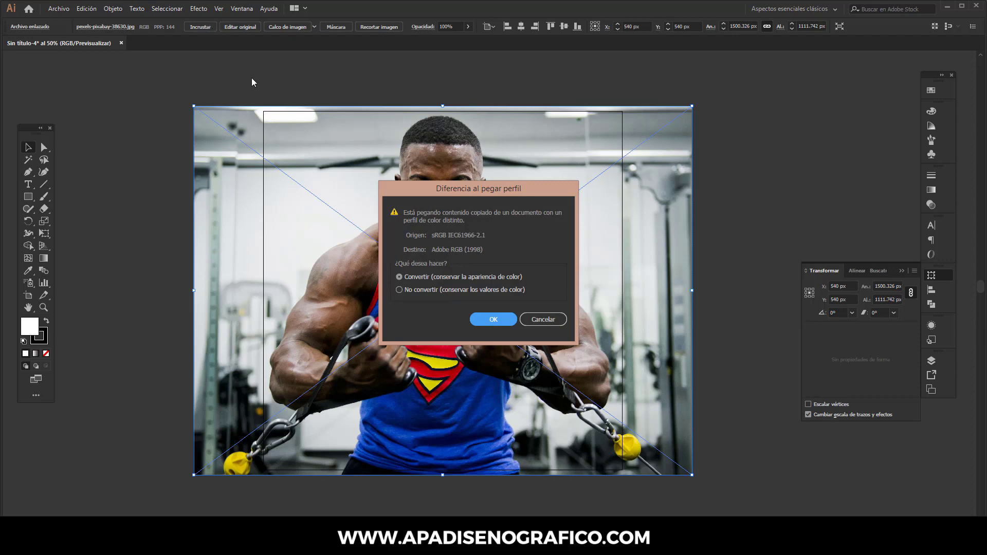
pyautogui.click(478, 321)
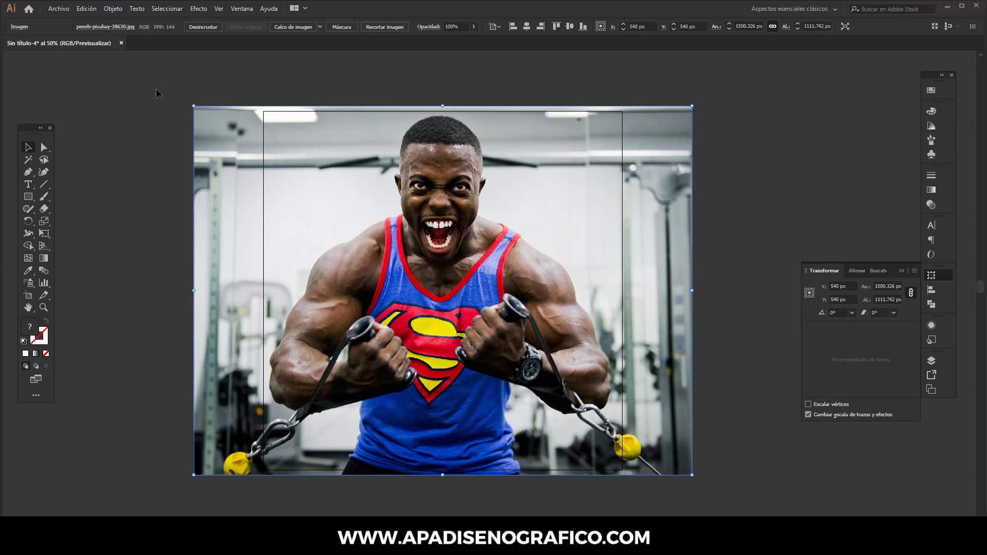
pyautogui.click(86, 8)
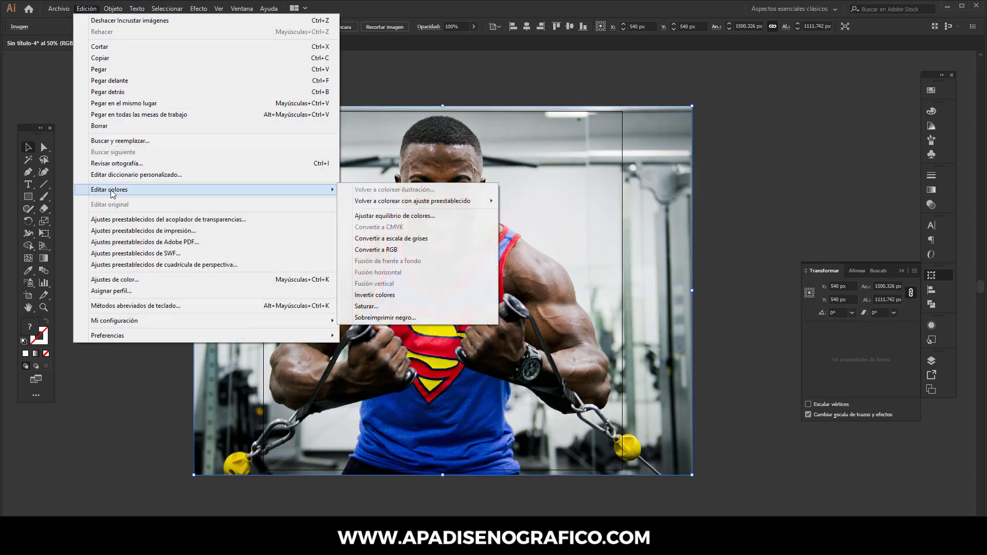
pyautogui.moveTo(109, 190)
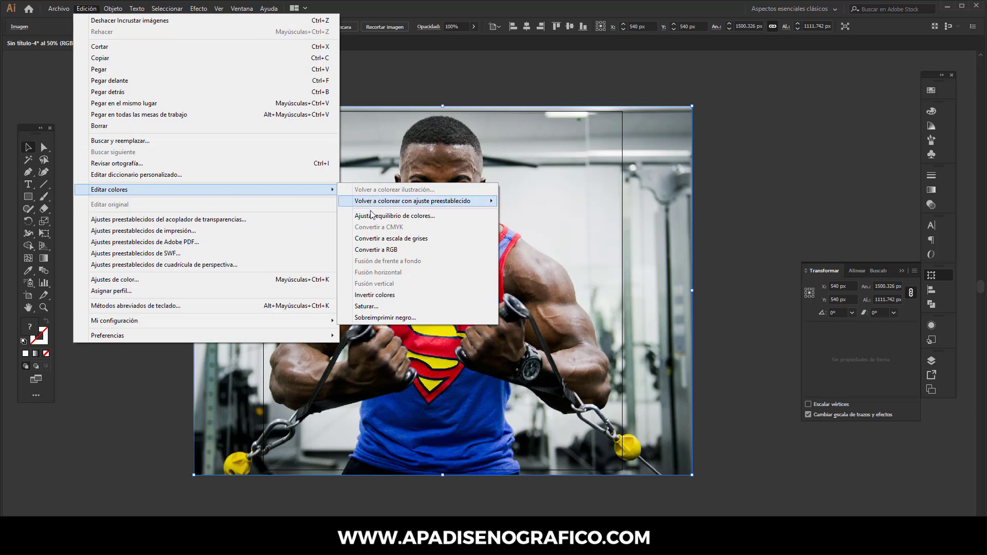
pyautogui.click(370, 237)
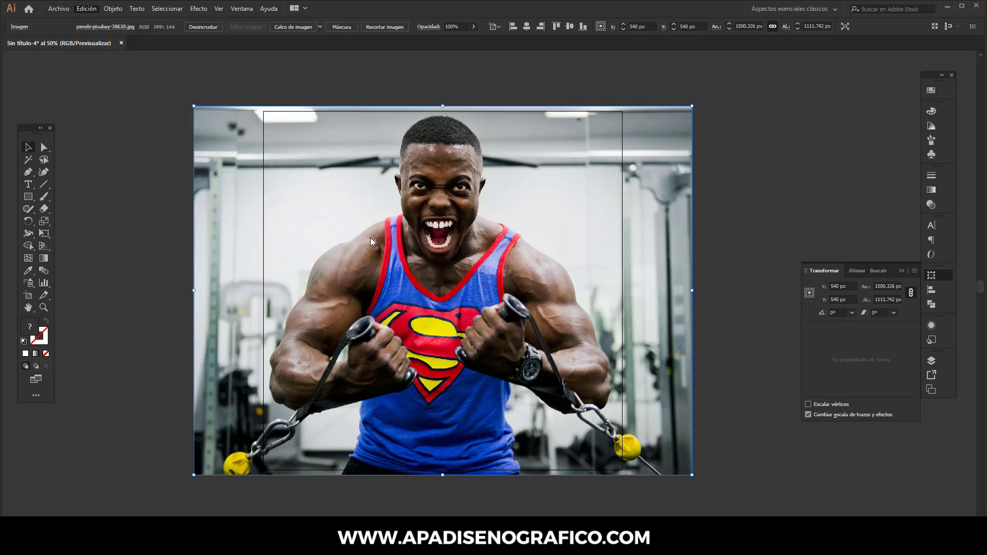
# Step: Draw a 1080 × 1080 px rectangle centred on the artboard
pyautogui.hotkey('ctrl', 'shift', 'a')
pyautogui.click(29, 196)
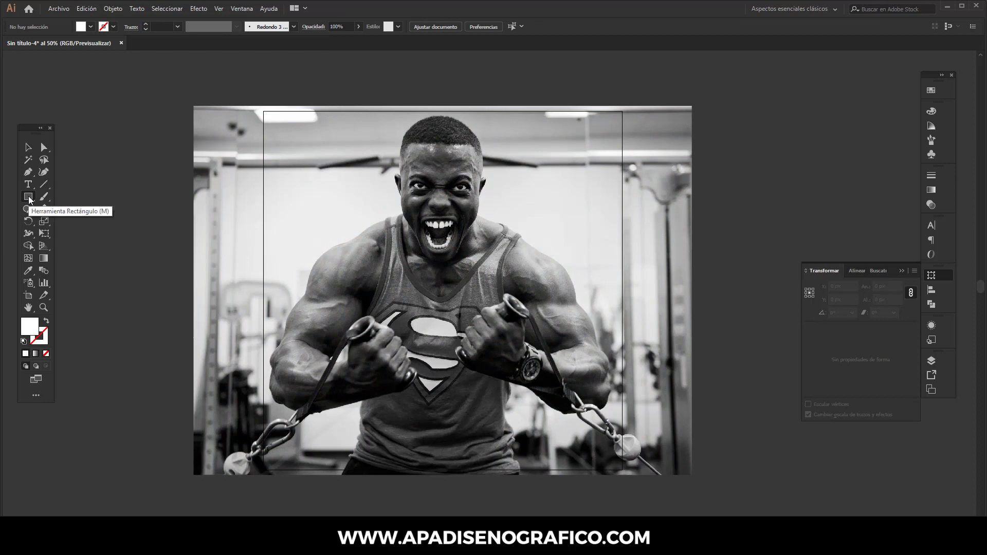
pyautogui.click(132, 205)
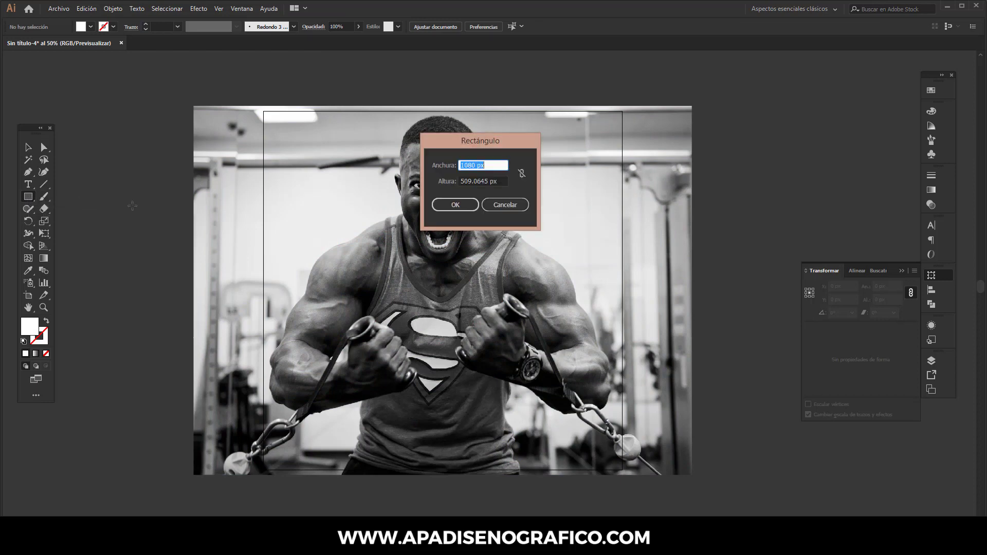
pyautogui.write('1')
pyautogui.press('Tab')
pyautogui.write('10')
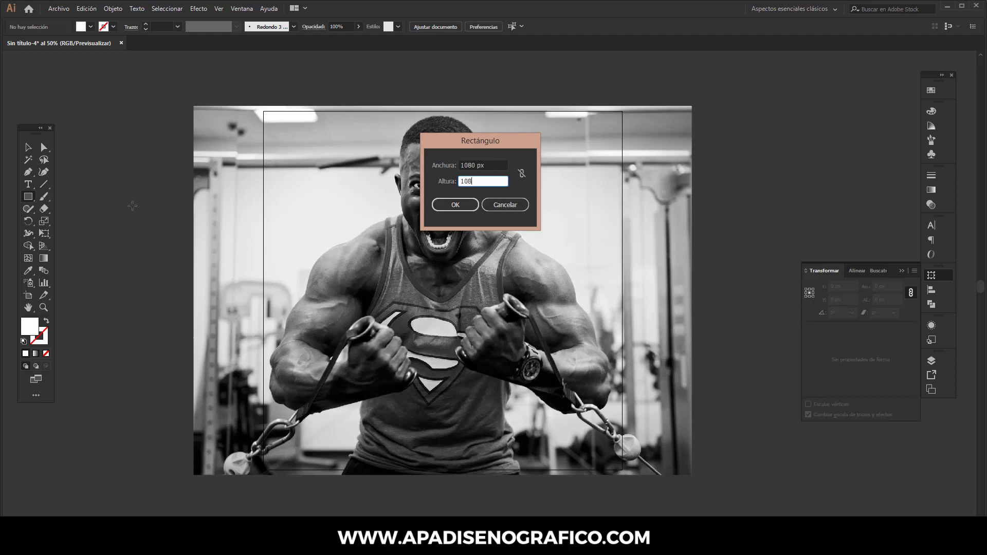
pyautogui.press('Return')
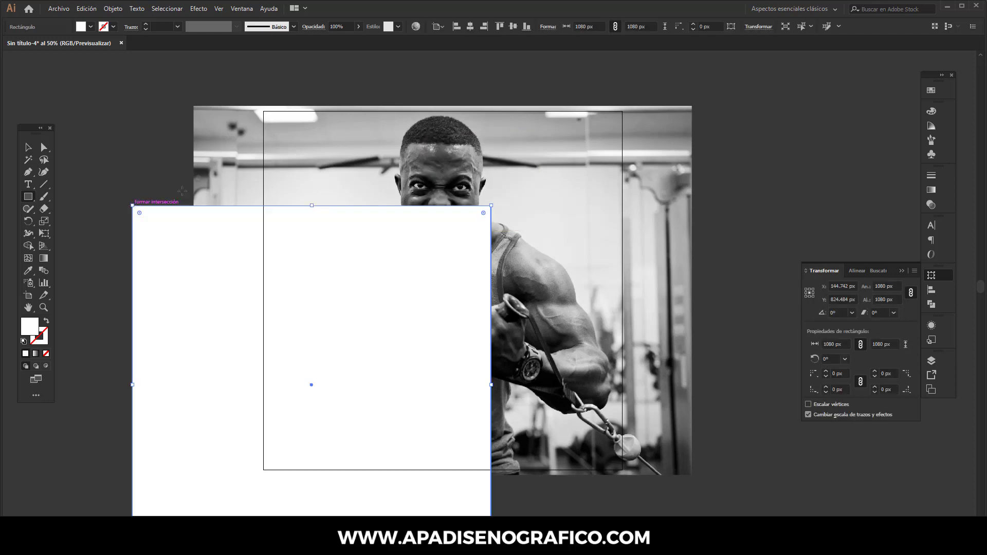
pyautogui.click(476, 26)
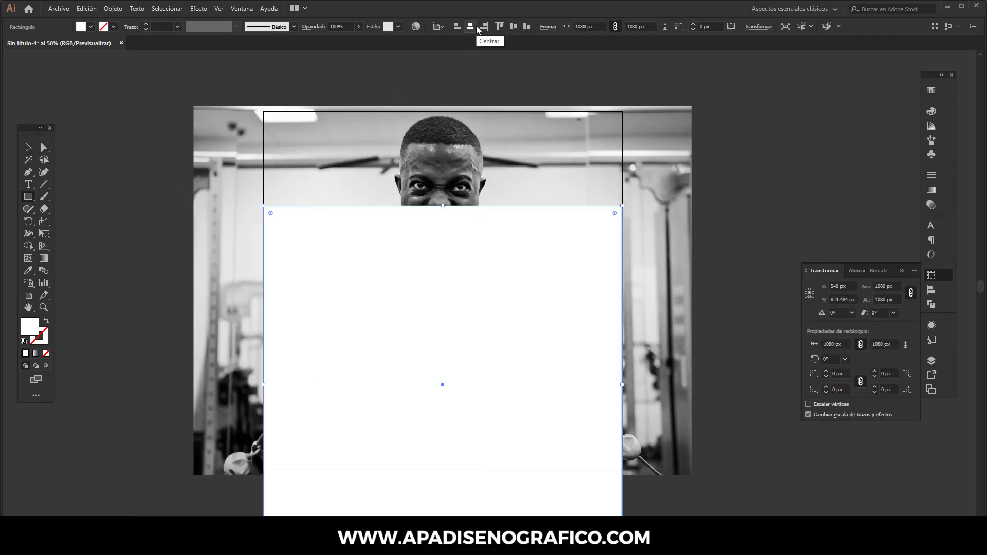
pyautogui.click(510, 26)
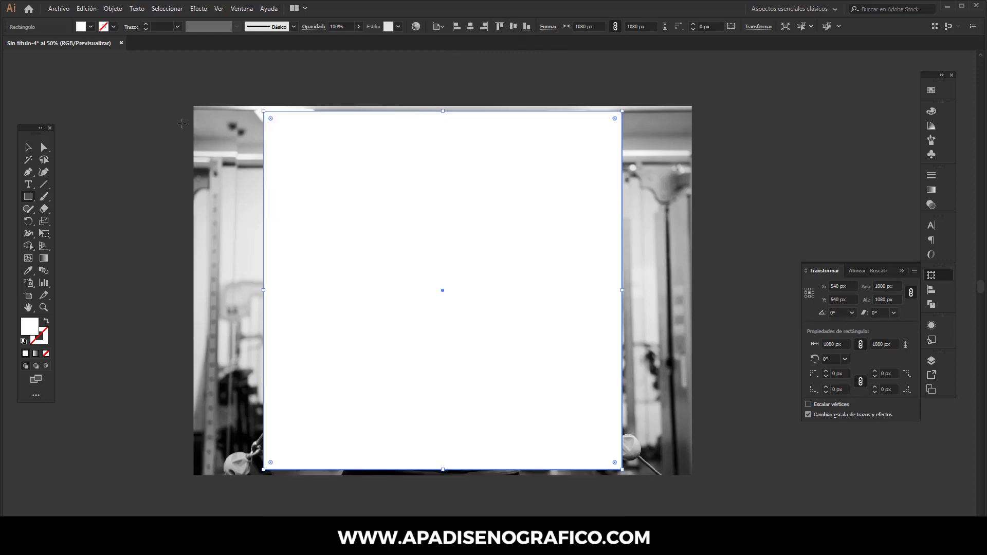
# Step: Fill the rectangle with black (000000)
pyautogui.click(29, 148)
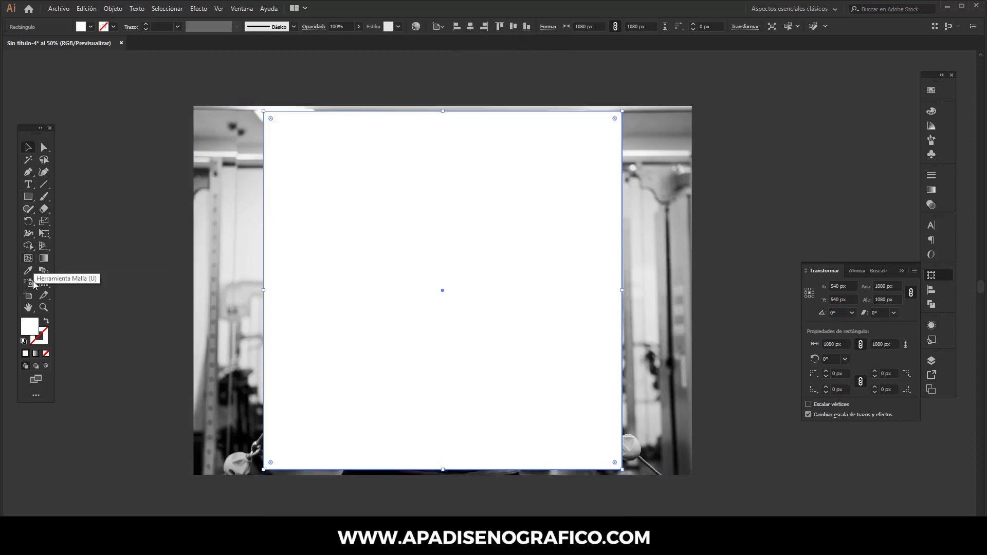
pyautogui.doubleClick(28, 333)
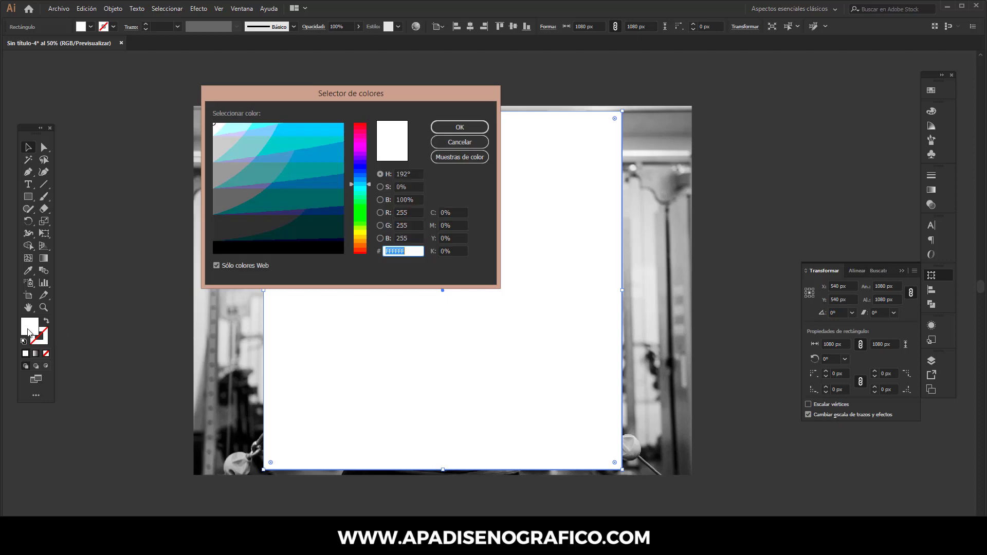
pyautogui.click(255, 248)
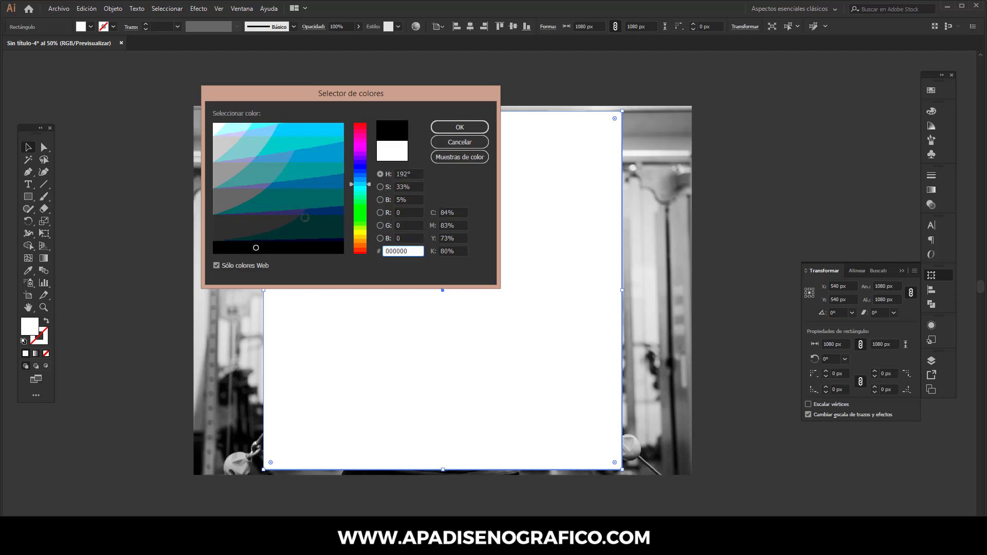
pyautogui.click(449, 128)
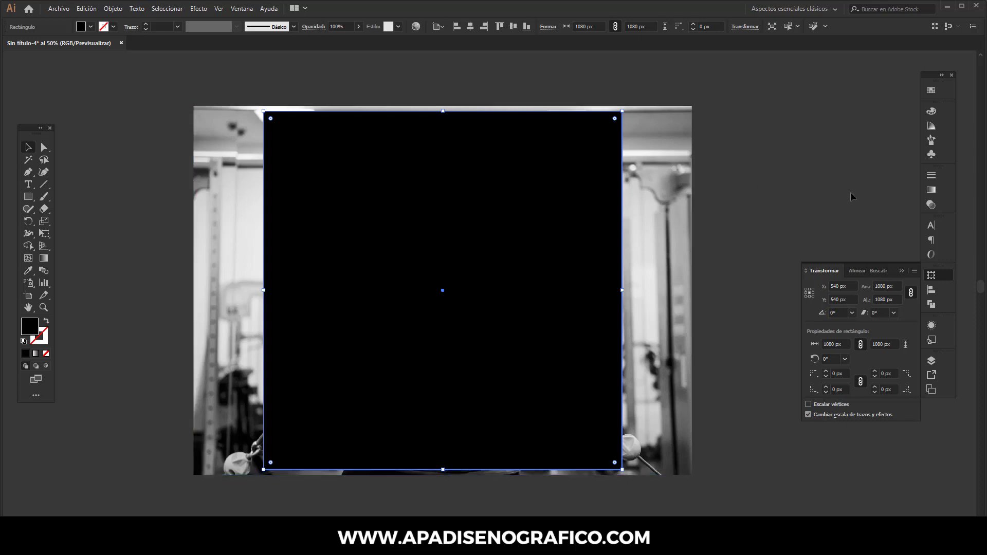
# Step: Set the black rectangle to 50% opacity with the Multiplicar blend mode
pyautogui.click(929, 206)
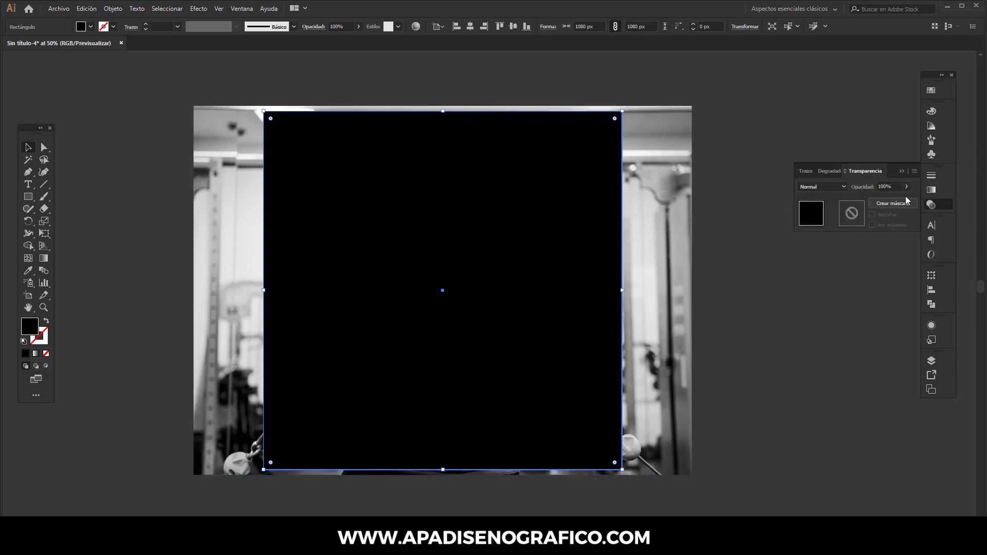
pyautogui.click(906, 187)
pyautogui.write('50')
pyautogui.click(840, 186)
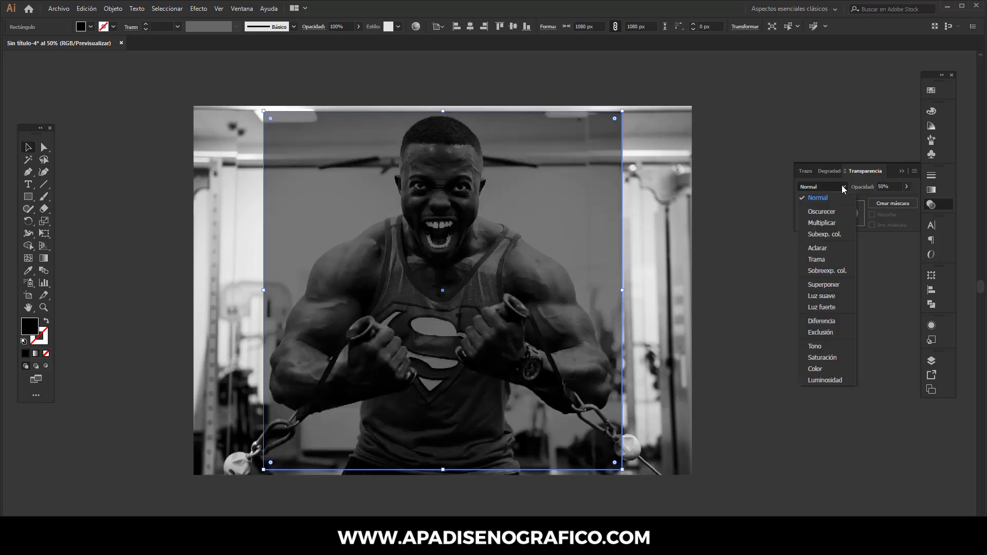
pyautogui.click(838, 222)
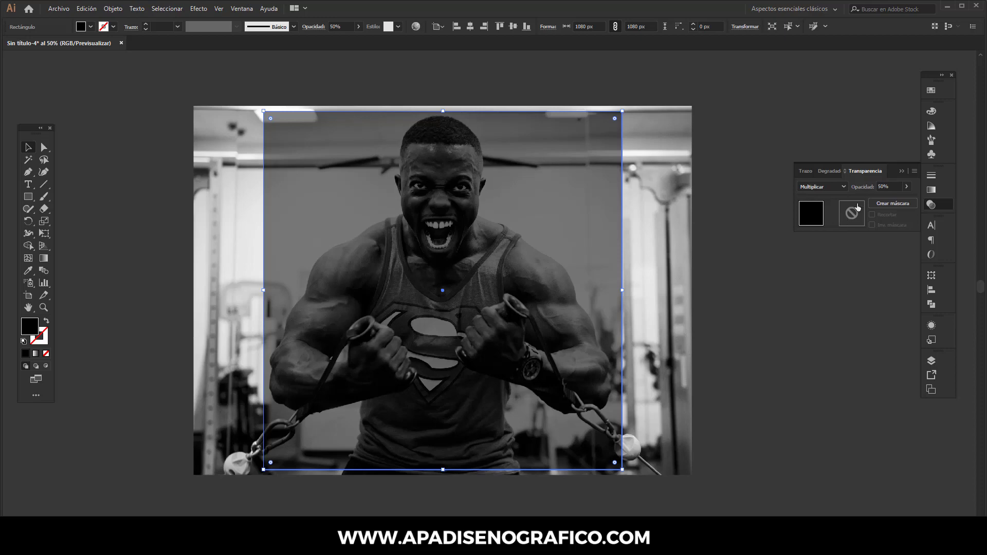
pyautogui.click(901, 172)
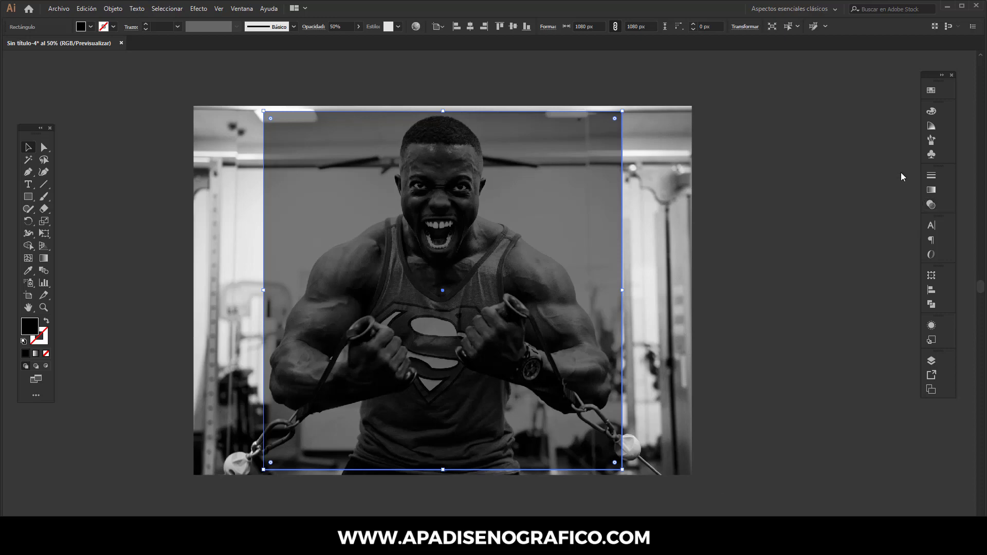
# Step: Select the photo and the overlay together and lock them
pyautogui.click(719, 495)
pyautogui.moveTo(720, 494); pyautogui.dragTo(372, 174)
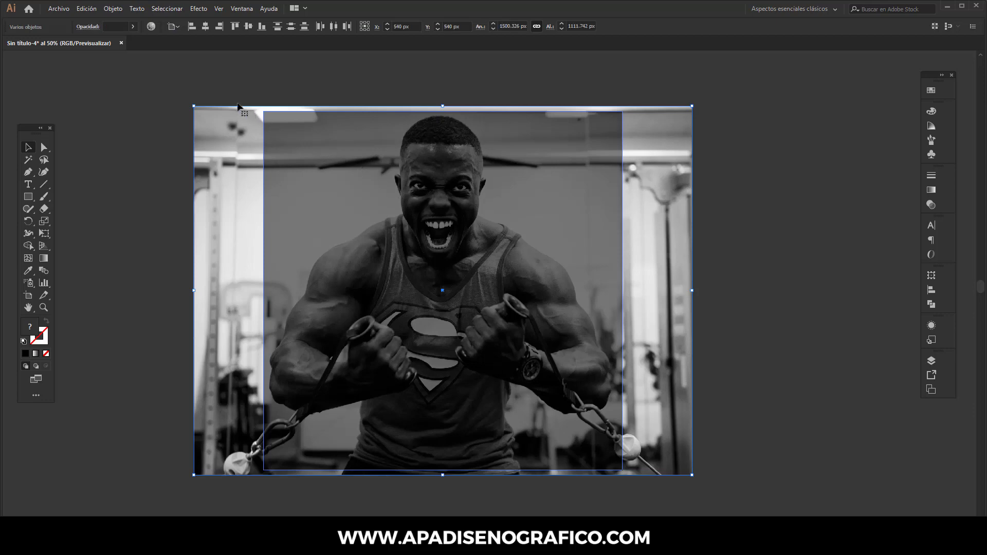
pyautogui.click(119, 10)
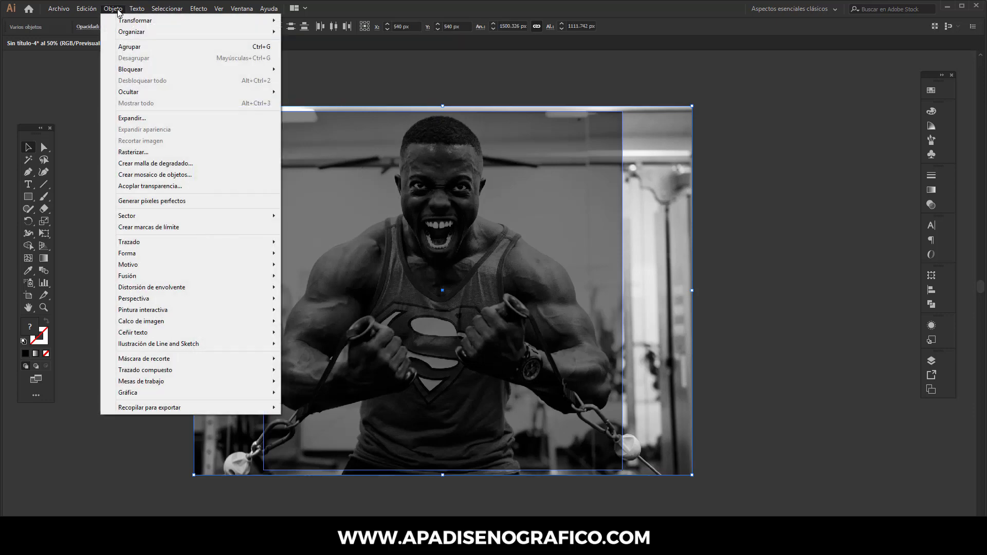
pyautogui.moveTo(130, 70)
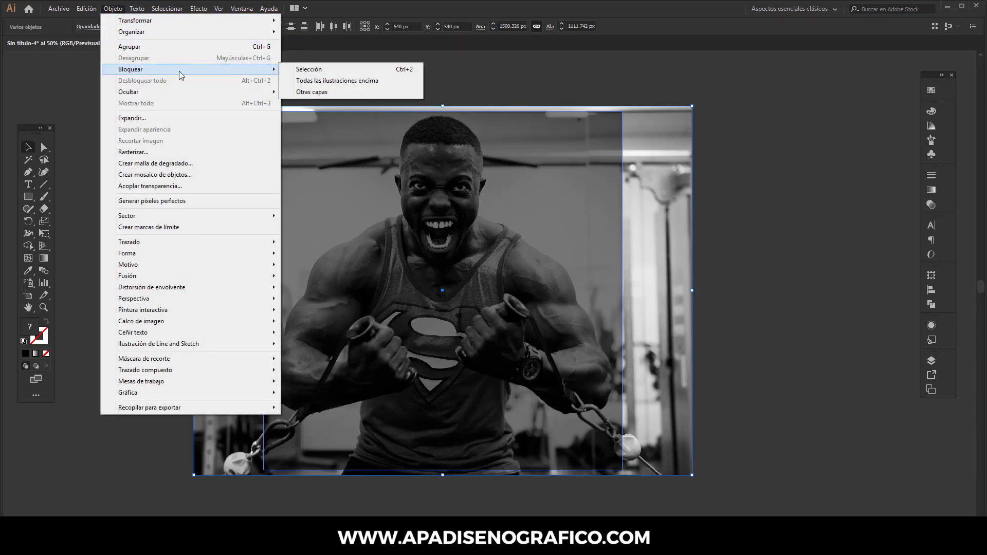
pyautogui.click(310, 70)
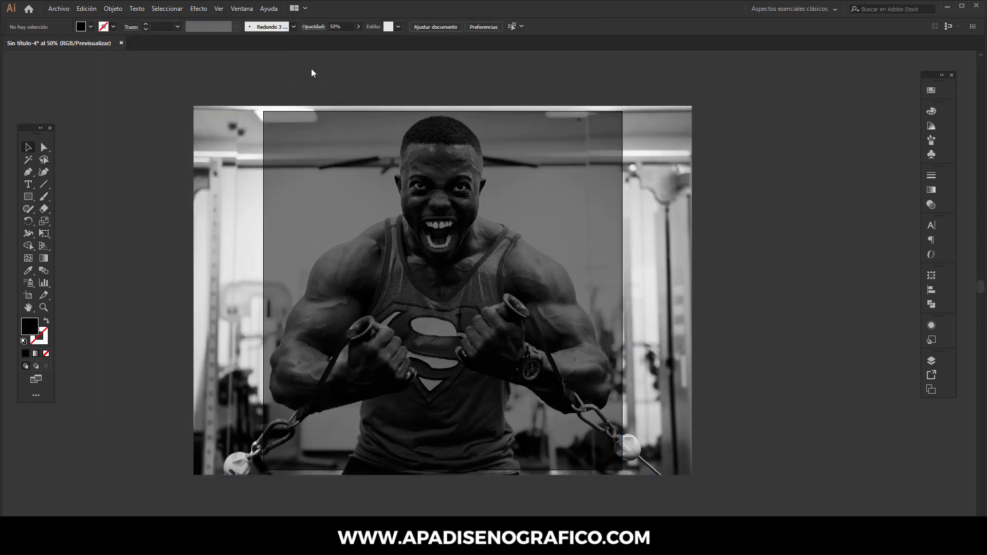
# Step: Draw a rectangle over the square's lower half and give it a gradient fill
pyautogui.click(28, 196)
pyautogui.moveTo(263, 305)
pyautogui.mouseDown()
pyautogui.moveTo(564, 466)
pyautogui.moveTo(623, 470)
pyautogui.mouseUp()
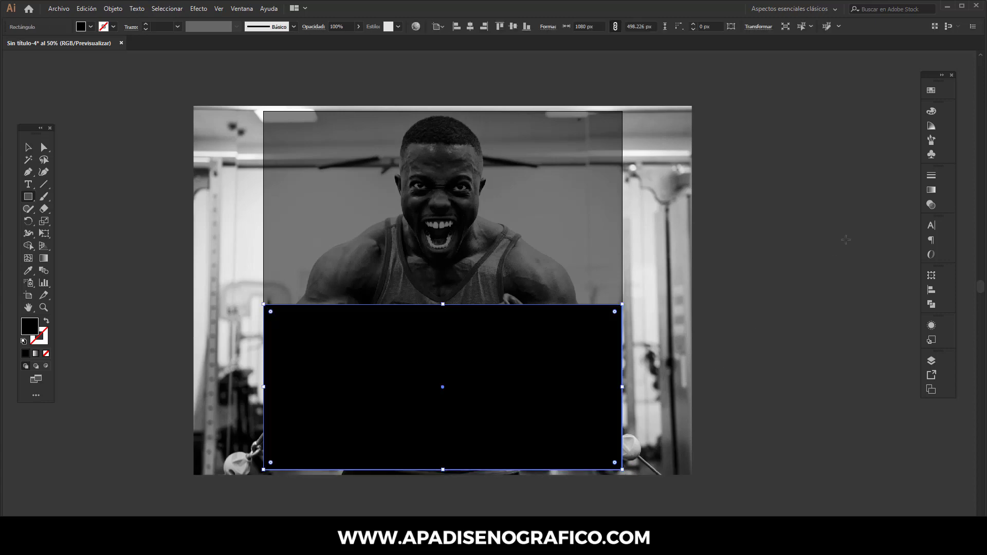
pyautogui.click(925, 190)
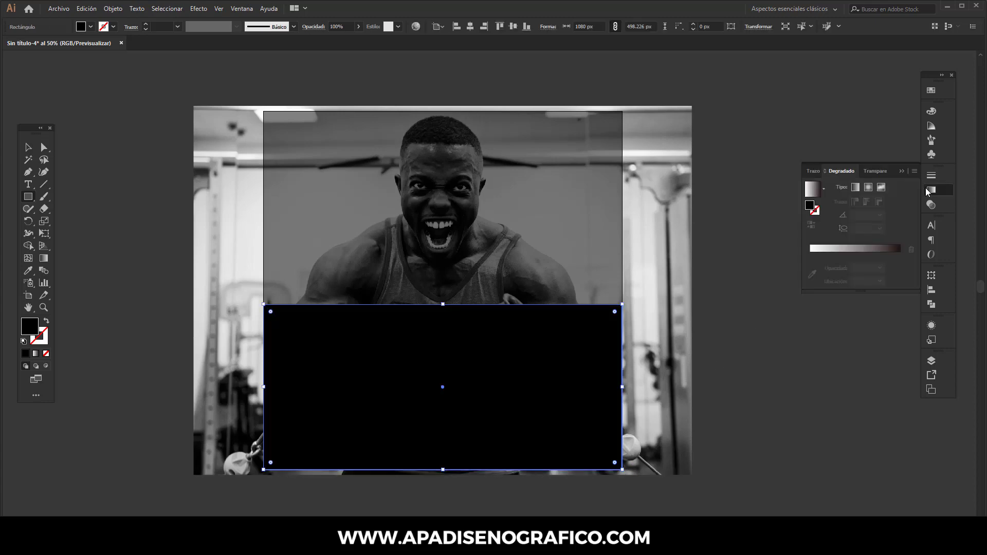
pyautogui.click(881, 248)
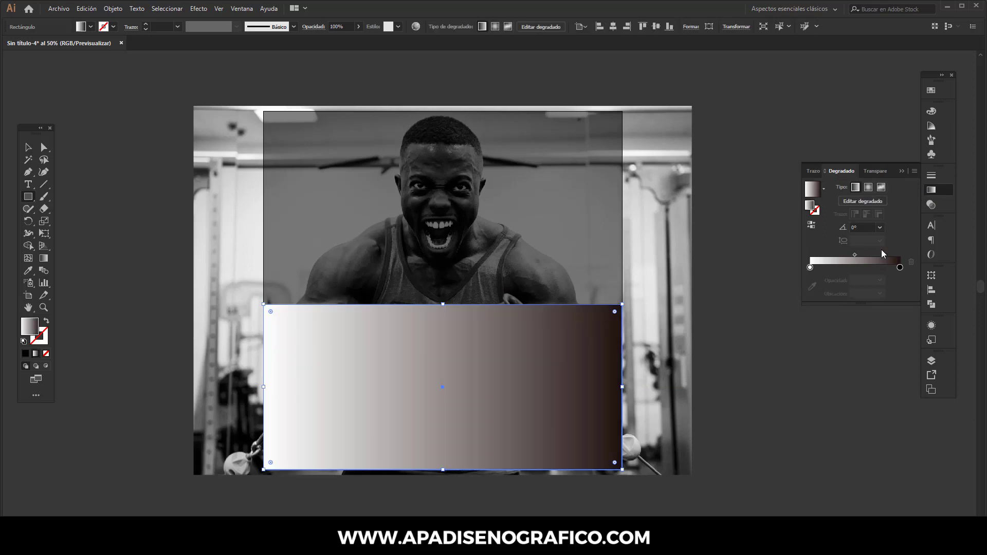
# Step: Apply the Cielo azul cyan gradient preset at a 90° angle
pyautogui.click(823, 189)
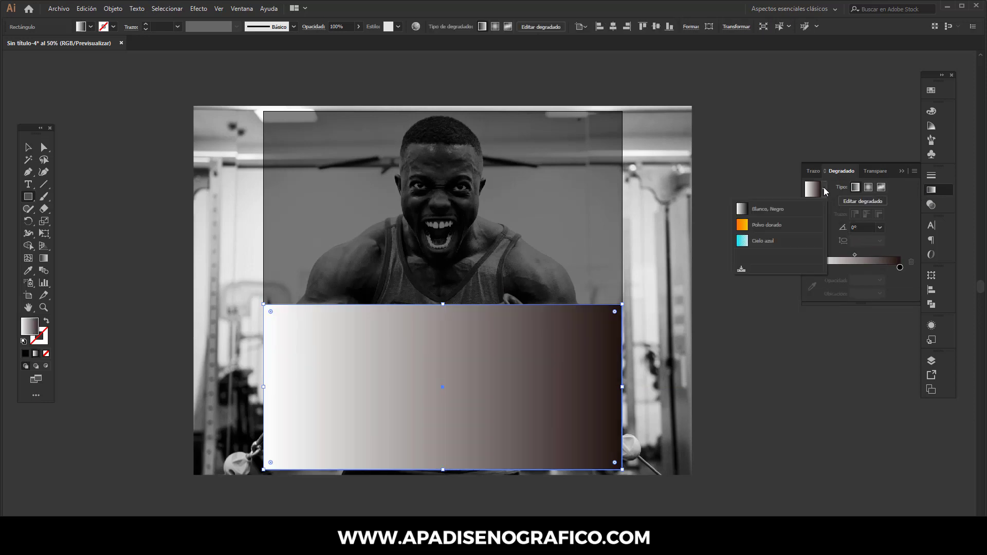
pyautogui.click(776, 236)
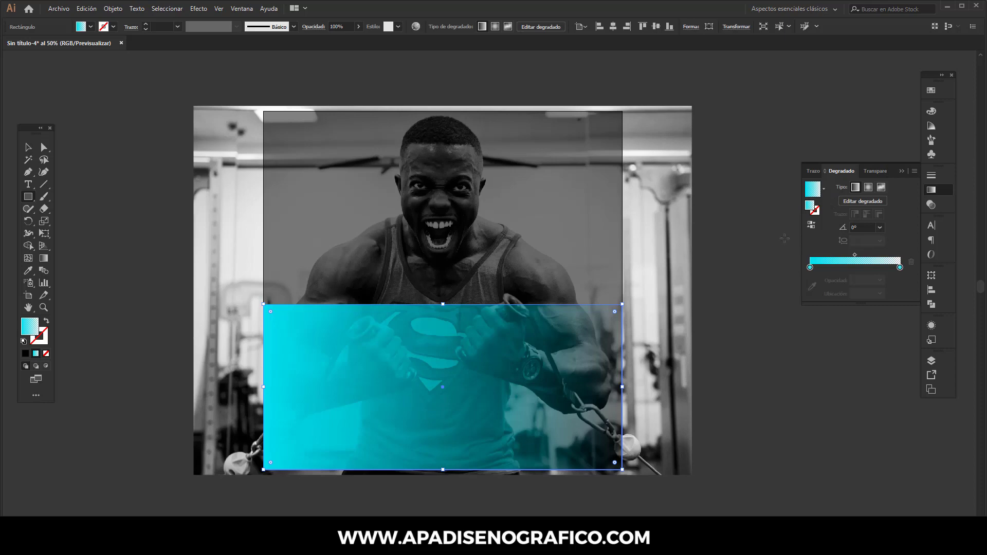
pyautogui.click(858, 226)
pyautogui.write('90')
pyautogui.press('Return')
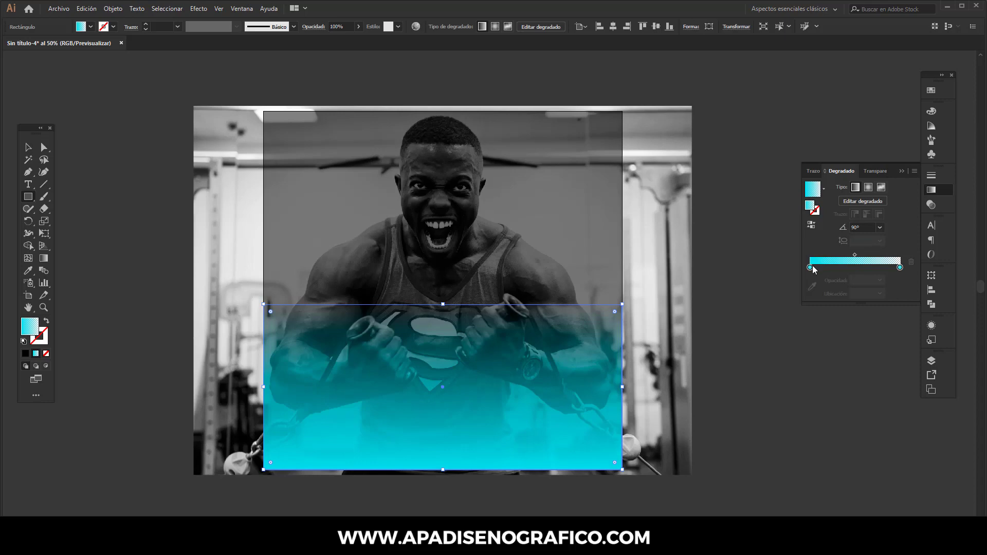
pyautogui.click(811, 268)
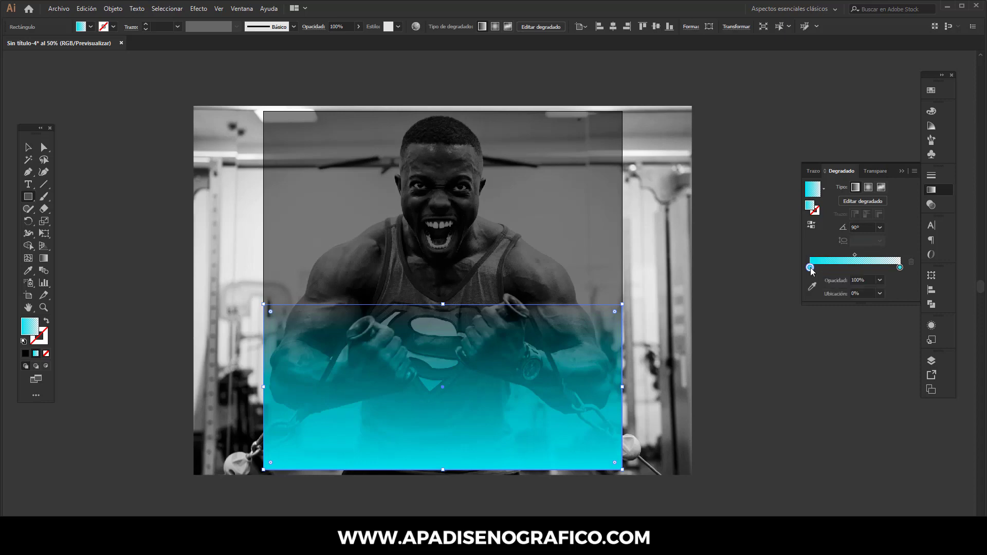
# Step: Set both gradient colour stops to dark grey
pyautogui.doubleClick(810, 267)
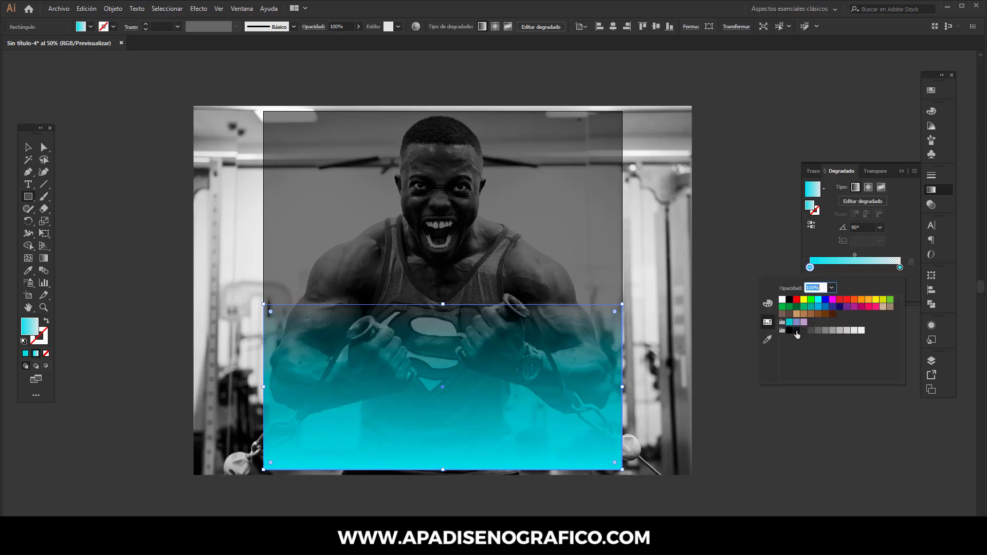
pyautogui.click(796, 330)
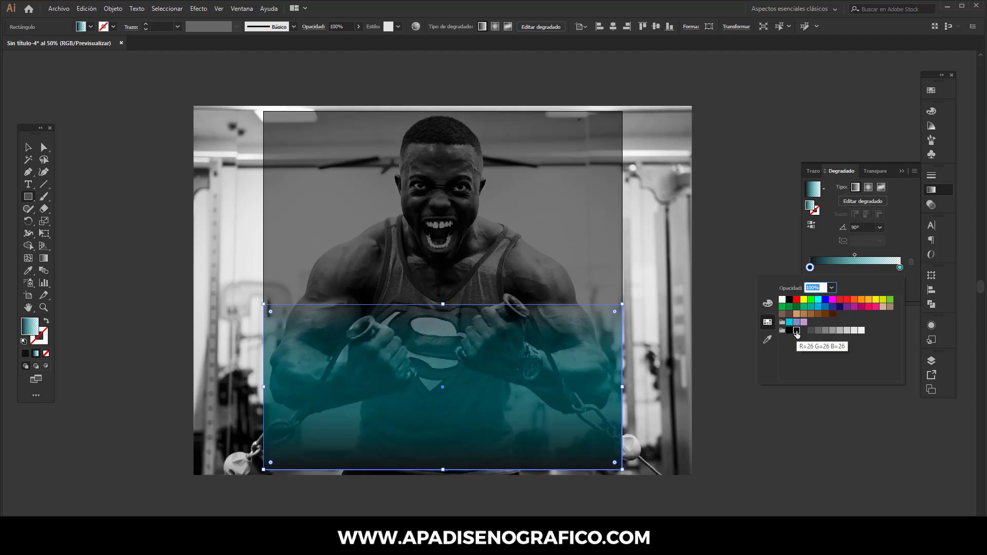
pyautogui.click(900, 268)
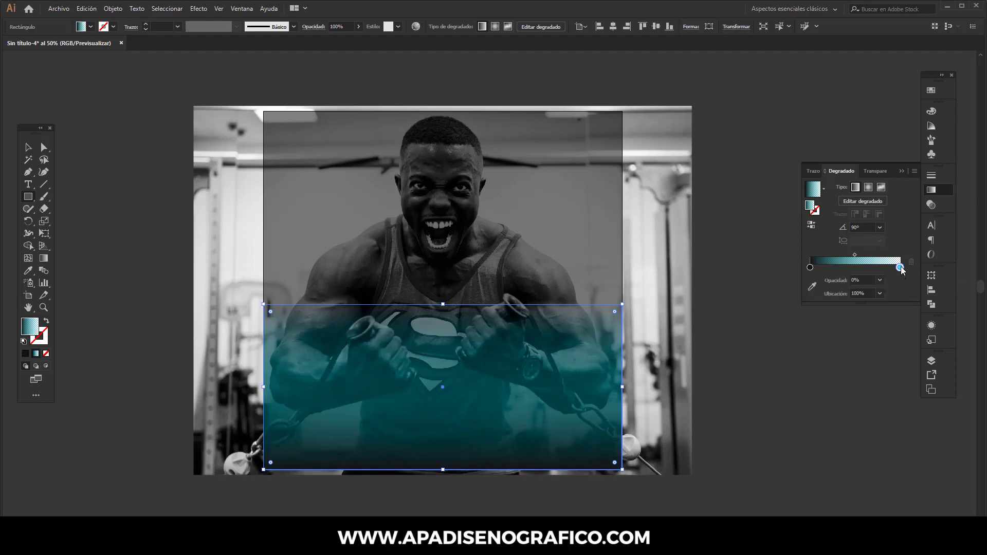
pyautogui.doubleClick(900, 268)
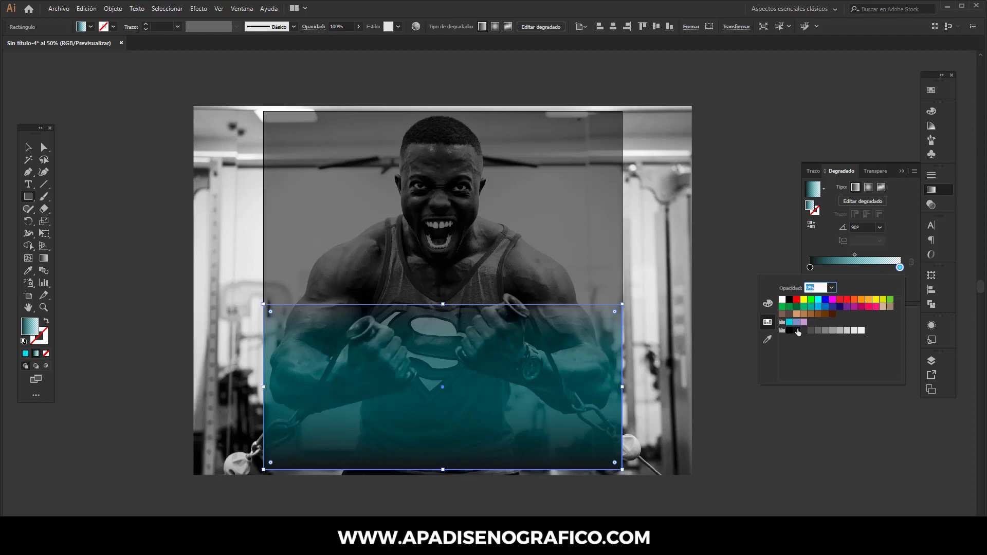
pyautogui.click(797, 330)
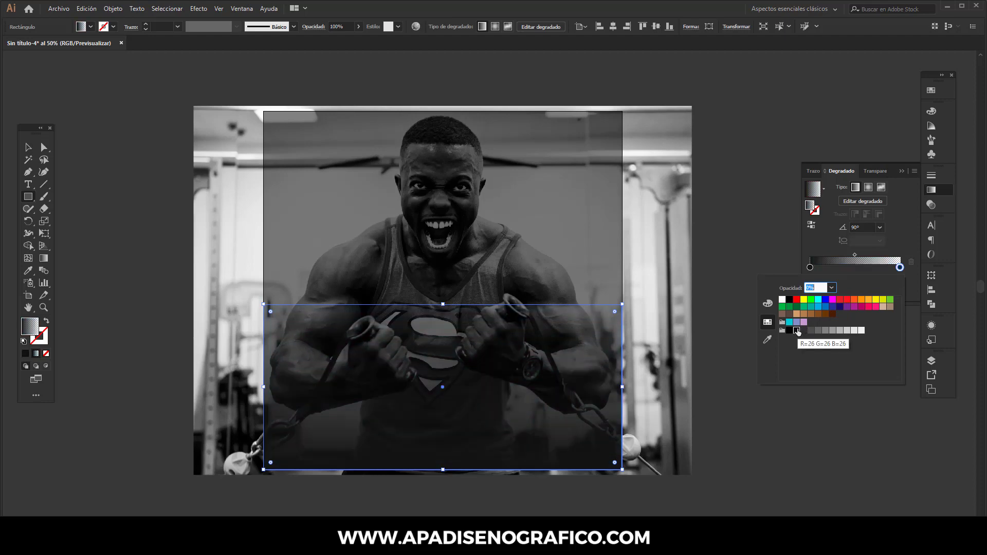
pyautogui.click(853, 253)
# Step: Shift the gradient midpoint toward the end and stretch the overlay's top edge upward
pyautogui.click(855, 254)
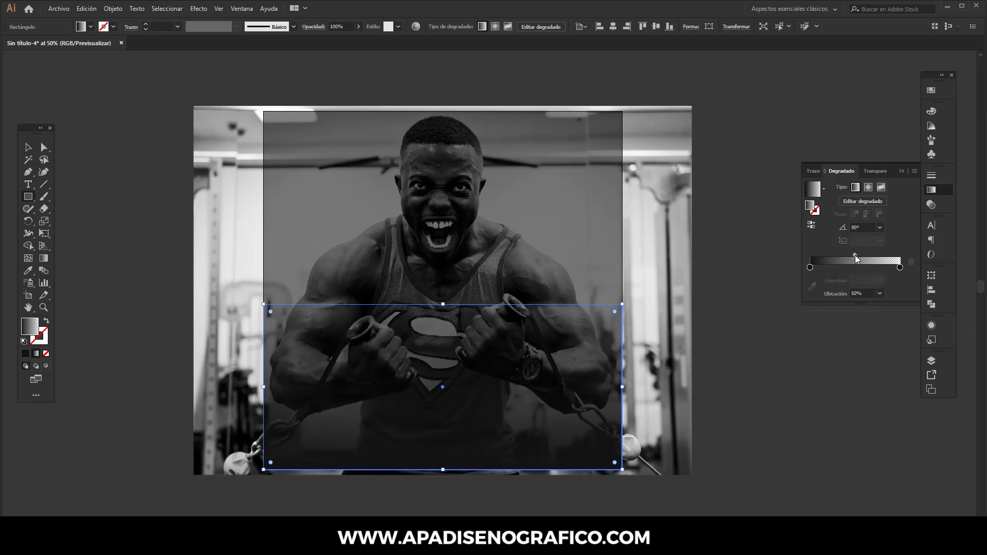
pyautogui.moveTo(855, 255); pyautogui.dragTo(875, 251)
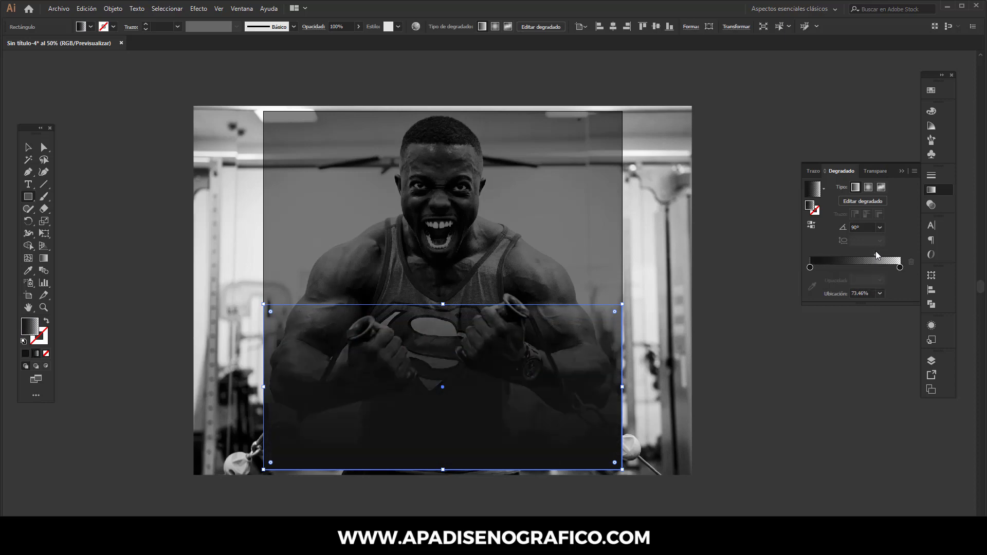
pyautogui.moveTo(876, 253); pyautogui.dragTo(879, 255)
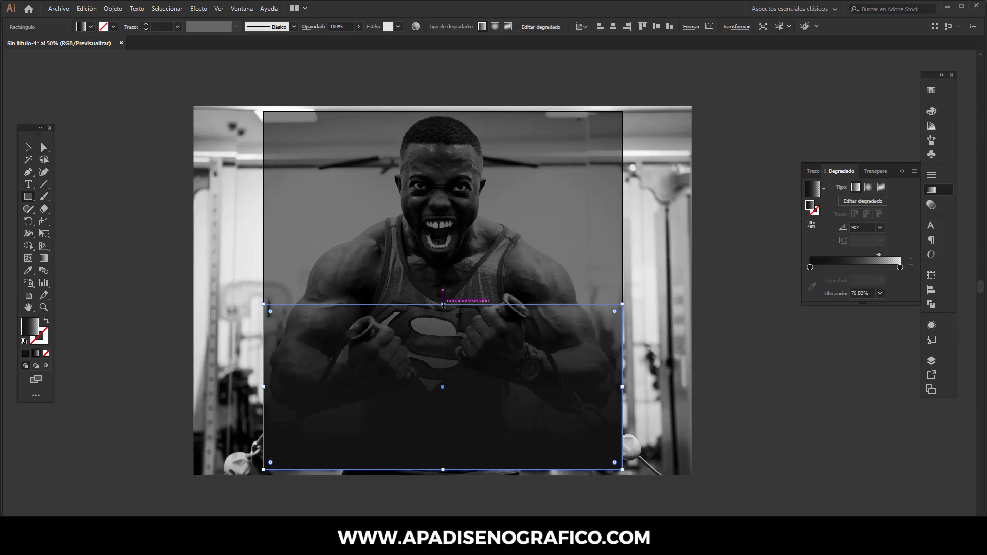
pyautogui.moveTo(442, 305); pyautogui.dragTo(443, 272)
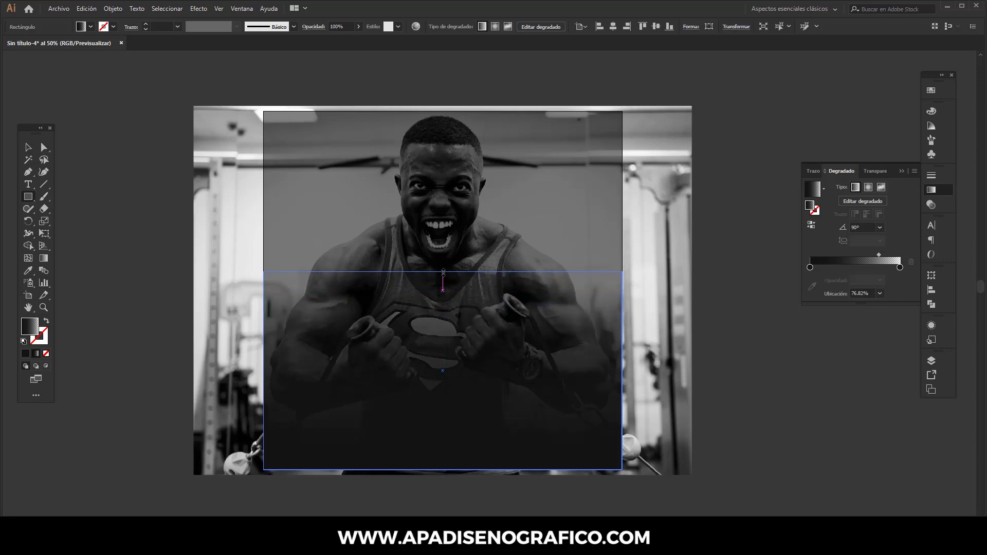
pyautogui.moveTo(442, 272); pyautogui.dragTo(443, 259)
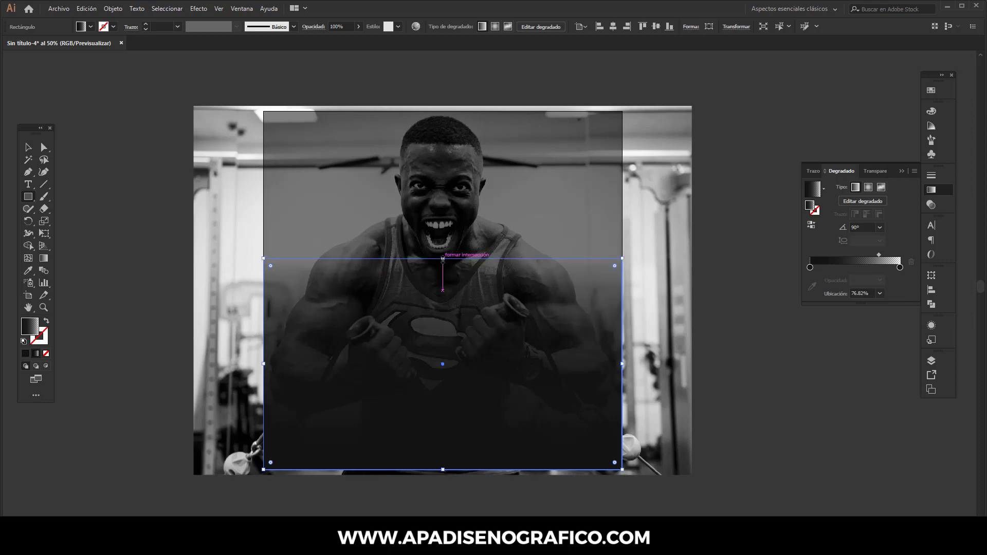
# Step: Add a 0% opacity stop near the gradient's end
pyautogui.click(895, 268)
pyautogui.moveTo(895, 268); pyautogui.dragTo(894, 268)
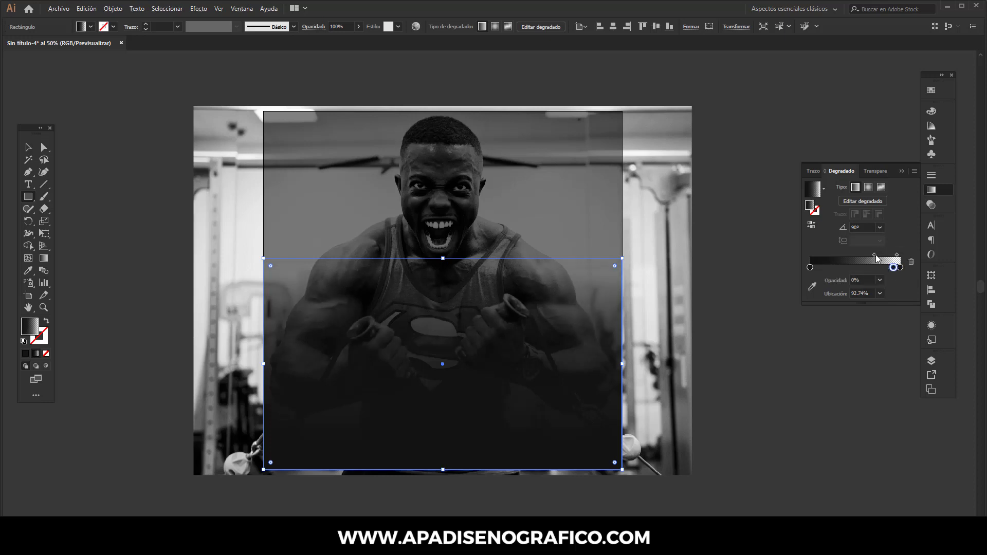
pyautogui.click(874, 255)
# Step: Set the gradient overlay's blend mode to Multiplicar and lock it
pyautogui.click(900, 170)
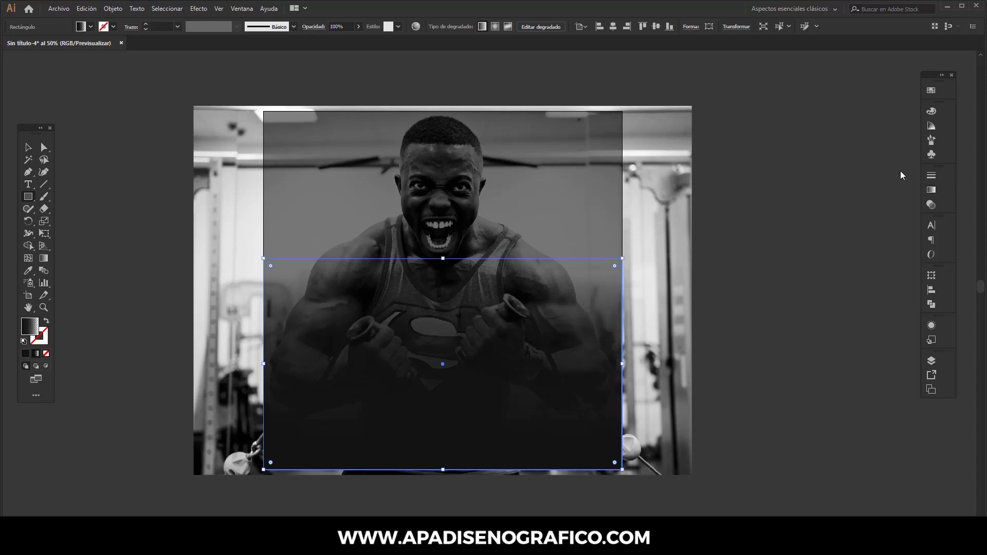
pyautogui.click(930, 205)
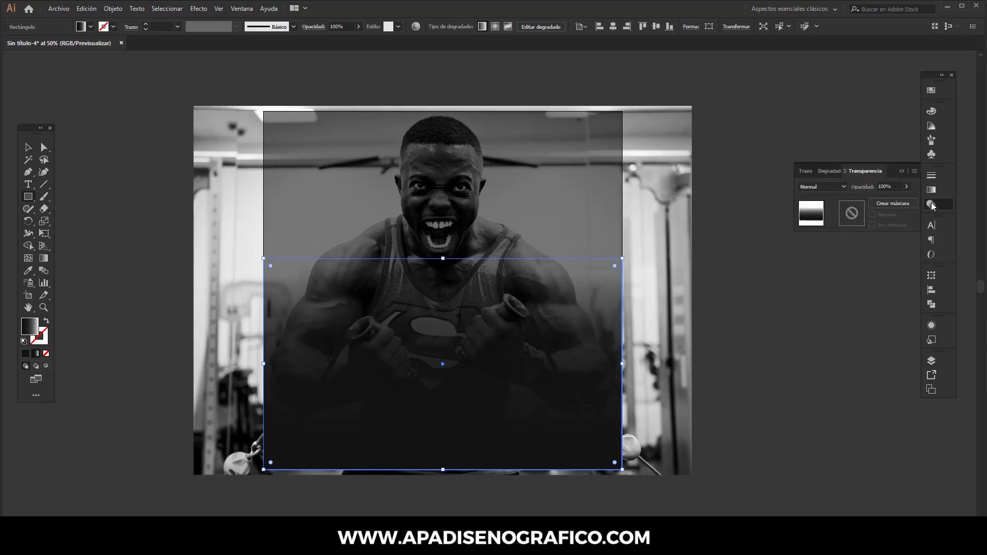
pyautogui.click(831, 189)
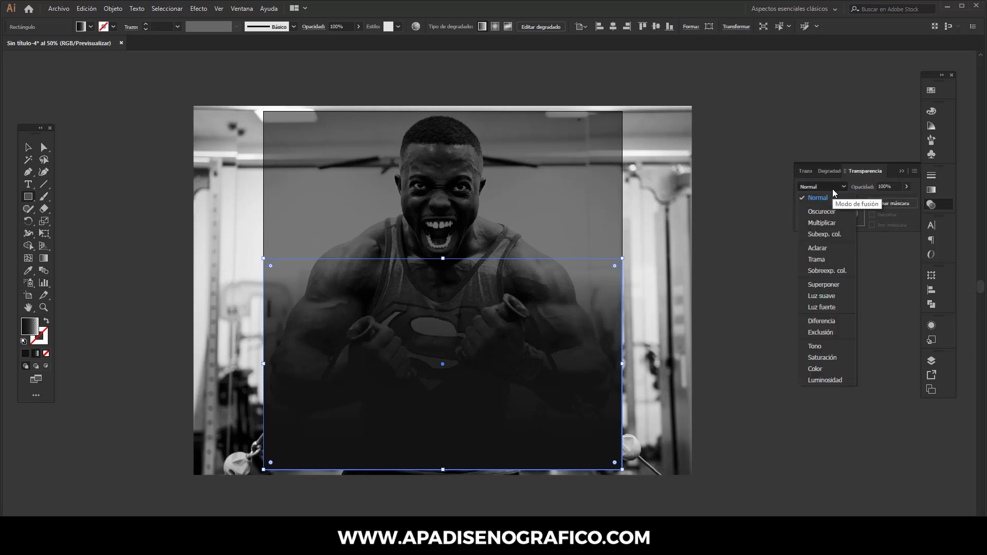
pyautogui.click(833, 223)
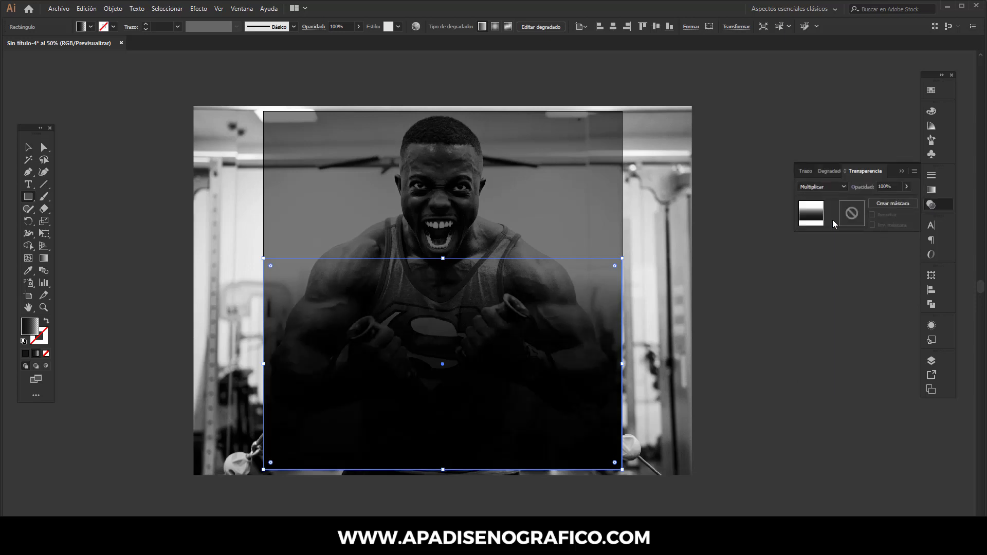
pyautogui.click(900, 171)
pyautogui.click(114, 8)
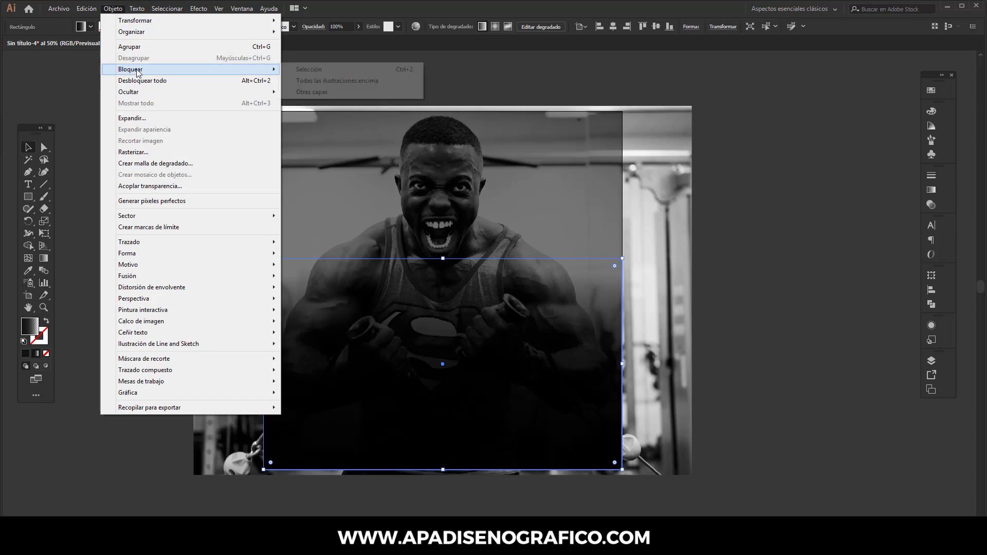
pyautogui.click(297, 69)
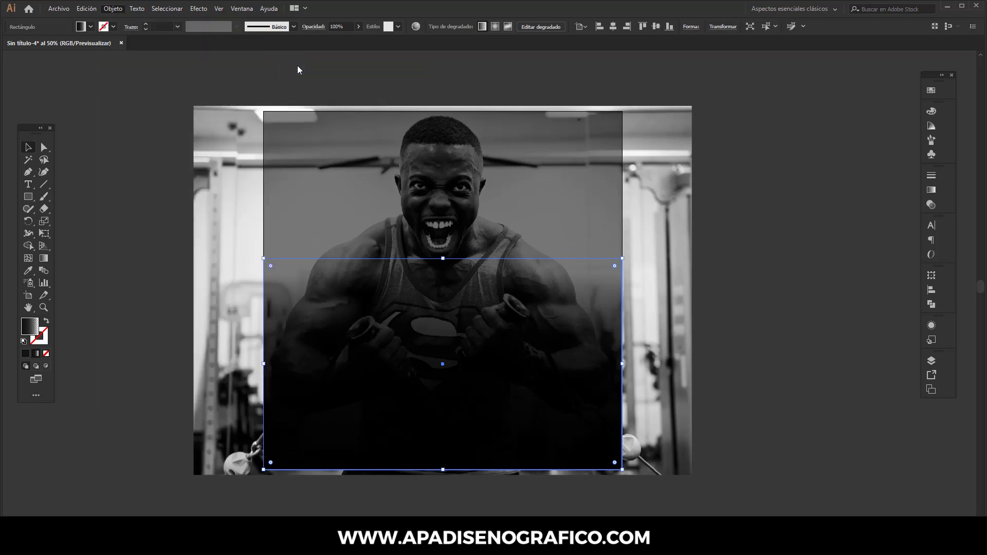
# Step: Open the Logo.ai file
pyautogui.click(59, 8)
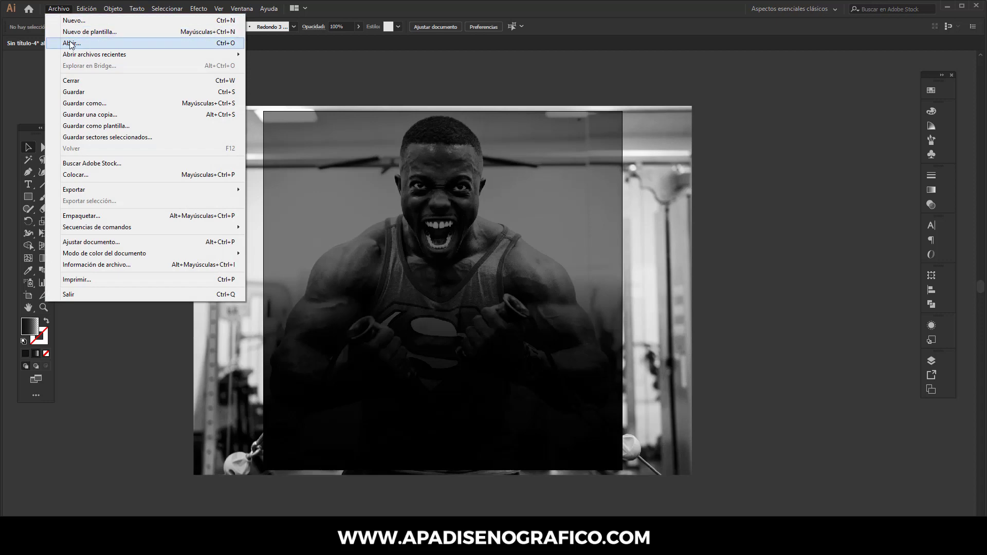
pyautogui.click(72, 44)
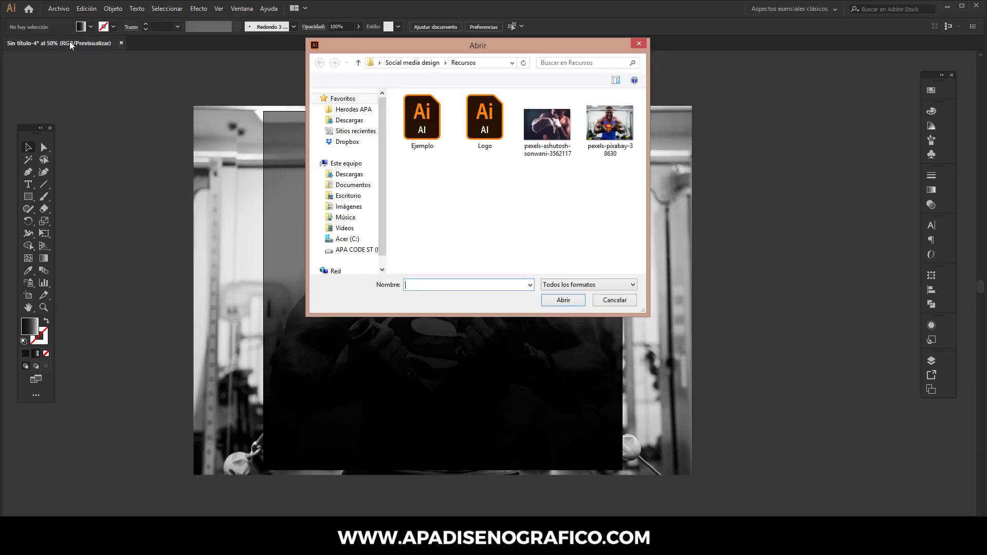
pyautogui.click(489, 122)
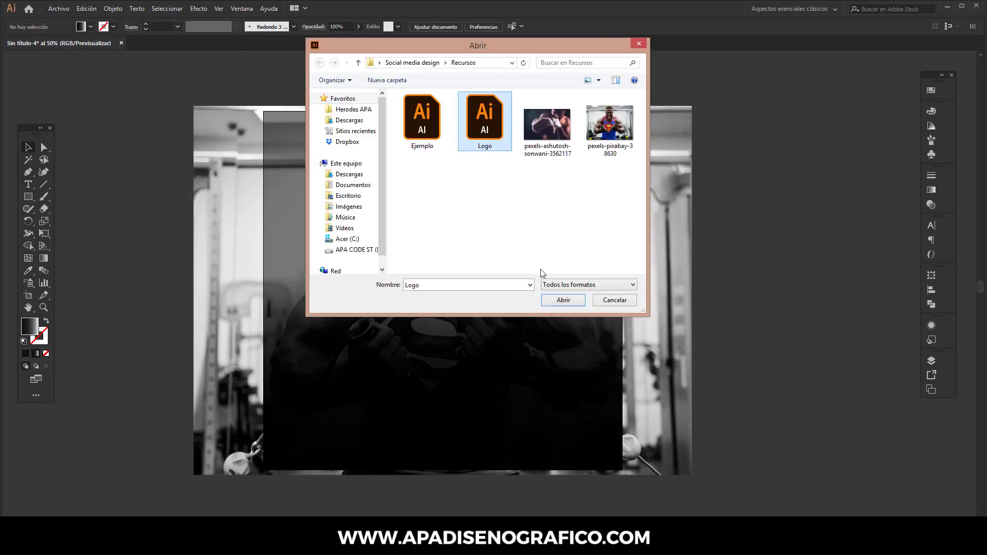
pyautogui.click(560, 304)
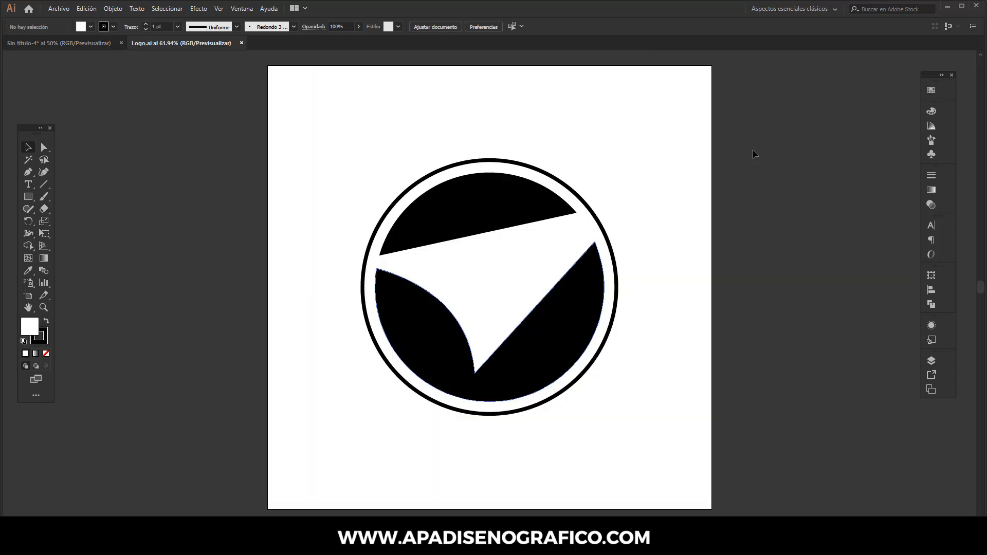
# Step: Select and copy the whole circular logo
pyautogui.moveTo(727, 119); pyautogui.dragTo(351, 458)
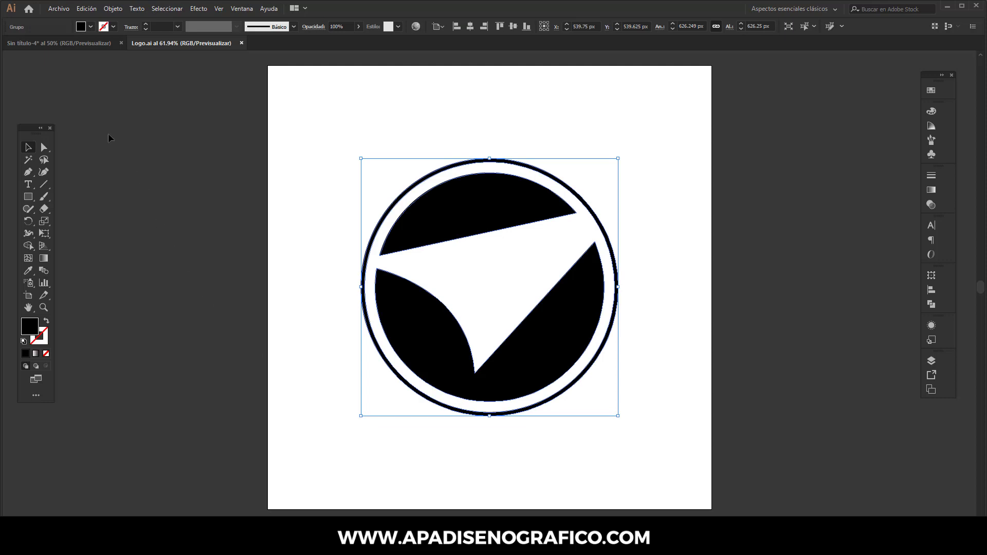
pyautogui.click(86, 8)
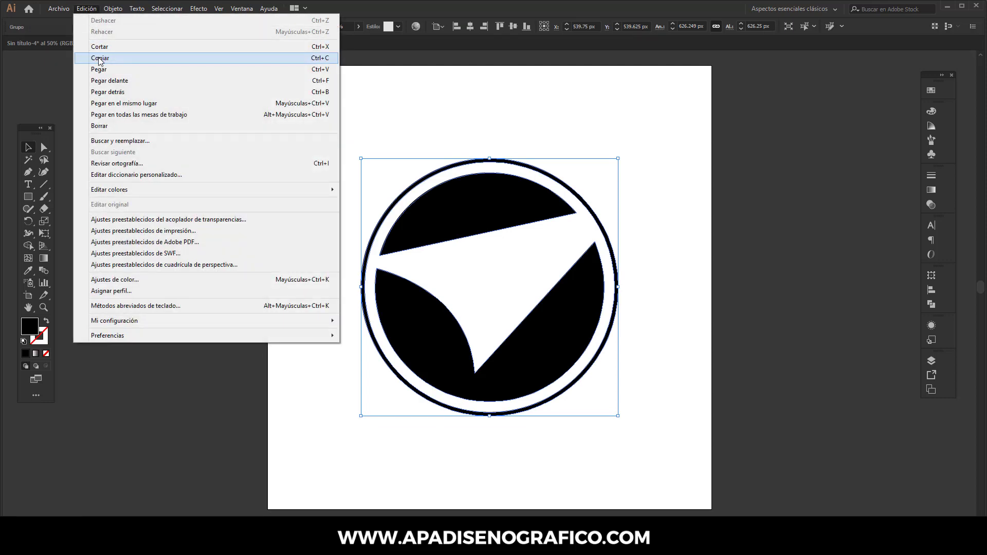
pyautogui.click(97, 57)
pyautogui.click(97, 43)
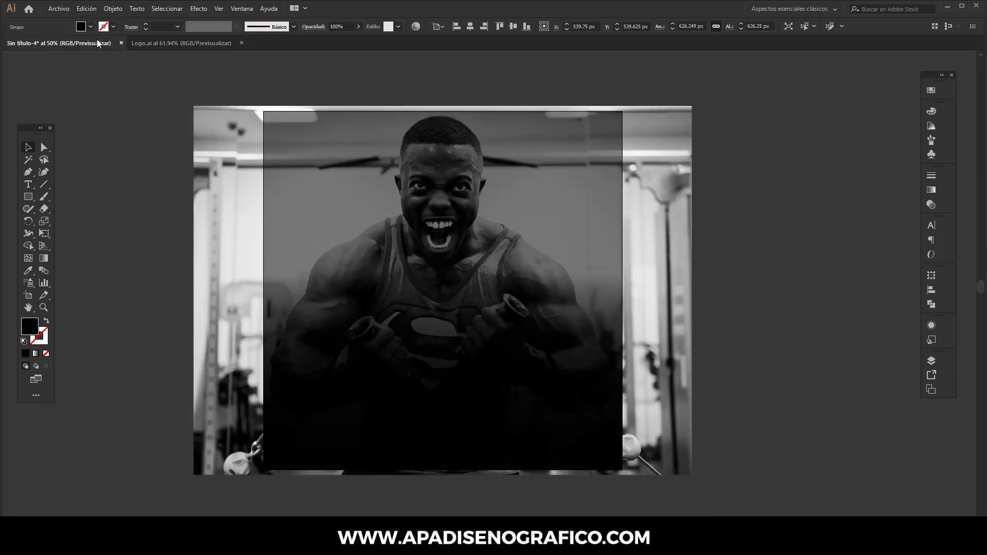
# Step: Paste the logo into the poster and scale it to 170 × 170 px
pyautogui.click(86, 8)
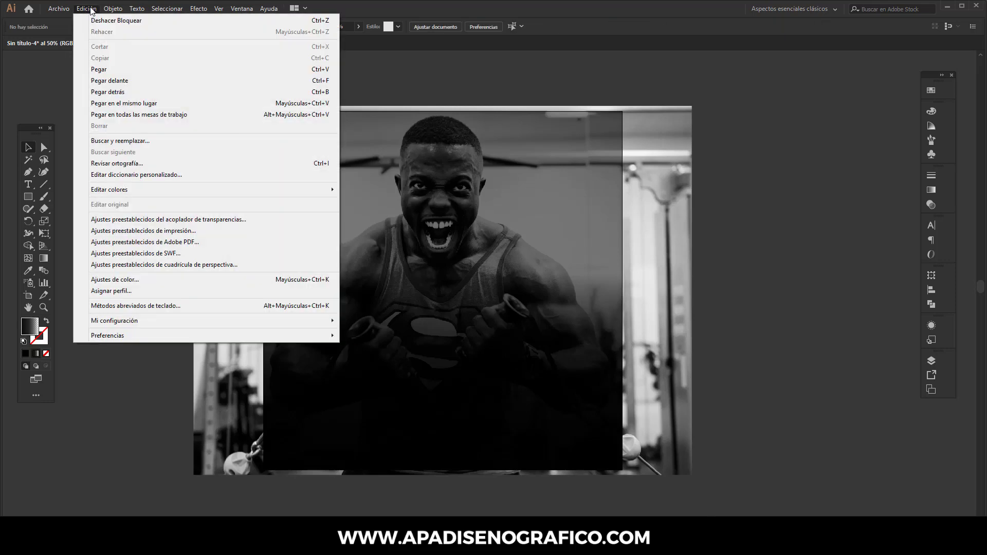
pyautogui.click(99, 69)
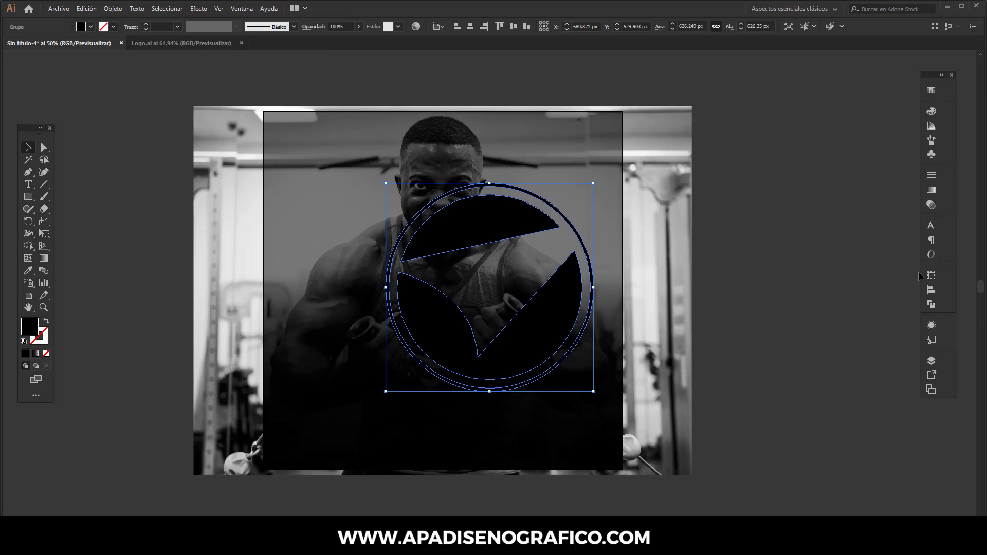
pyautogui.click(930, 276)
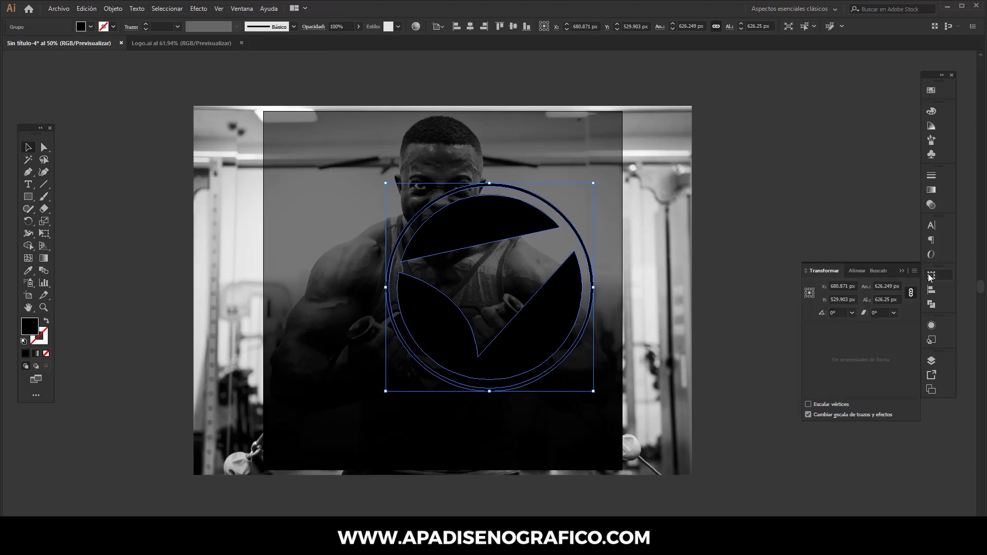
pyautogui.click(897, 285)
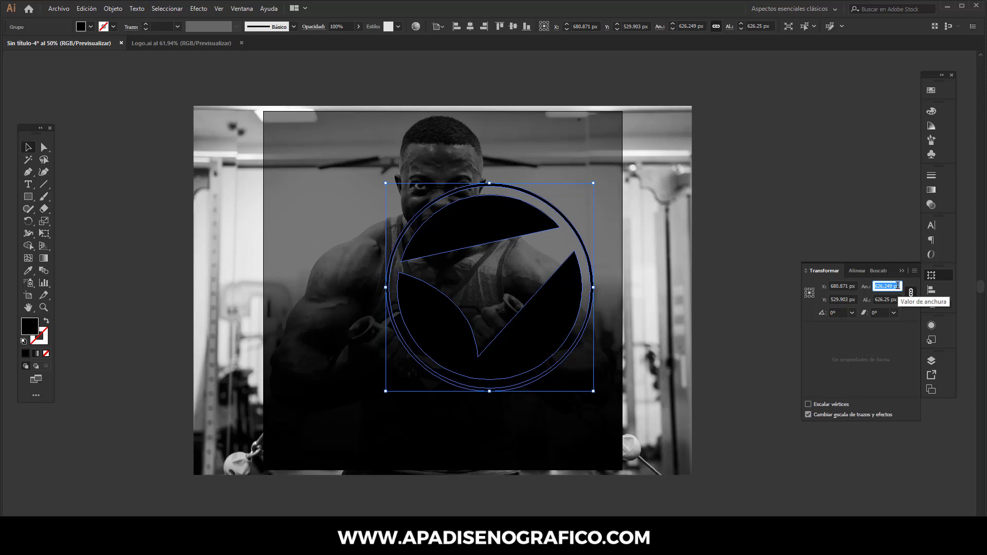
pyautogui.write('170')
pyautogui.press('Return')
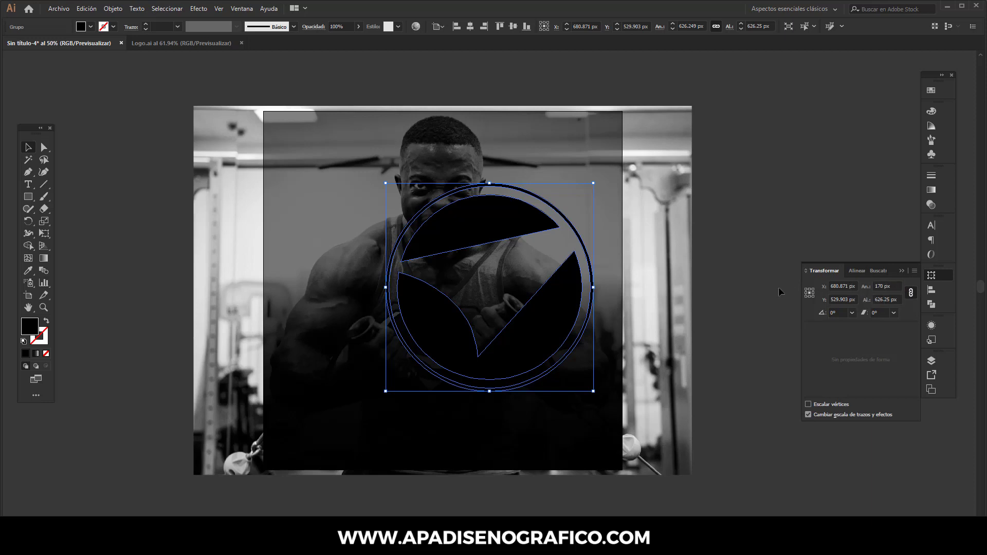
pyautogui.click(778, 287)
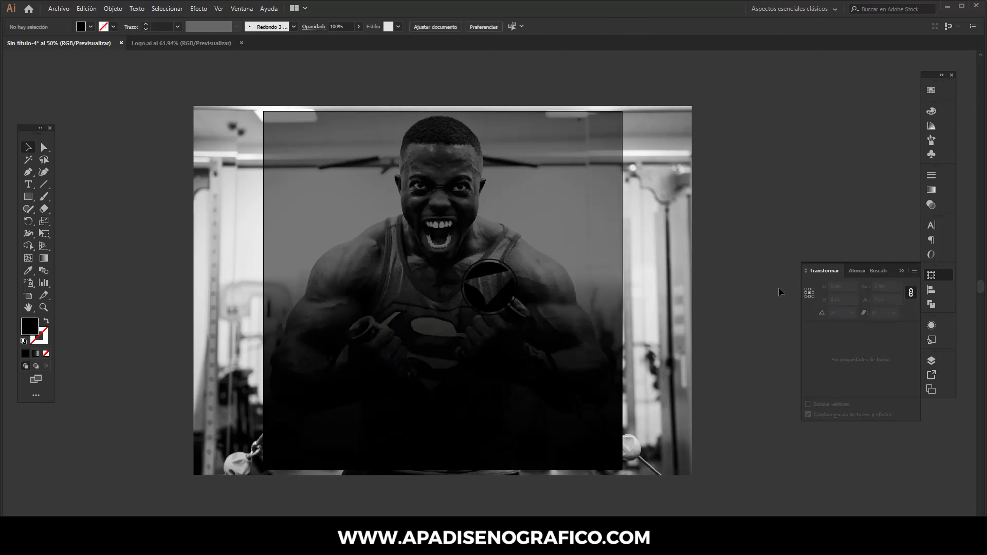
pyautogui.click(901, 271)
pyautogui.moveTo(840, 255); pyautogui.dragTo(434, 365)
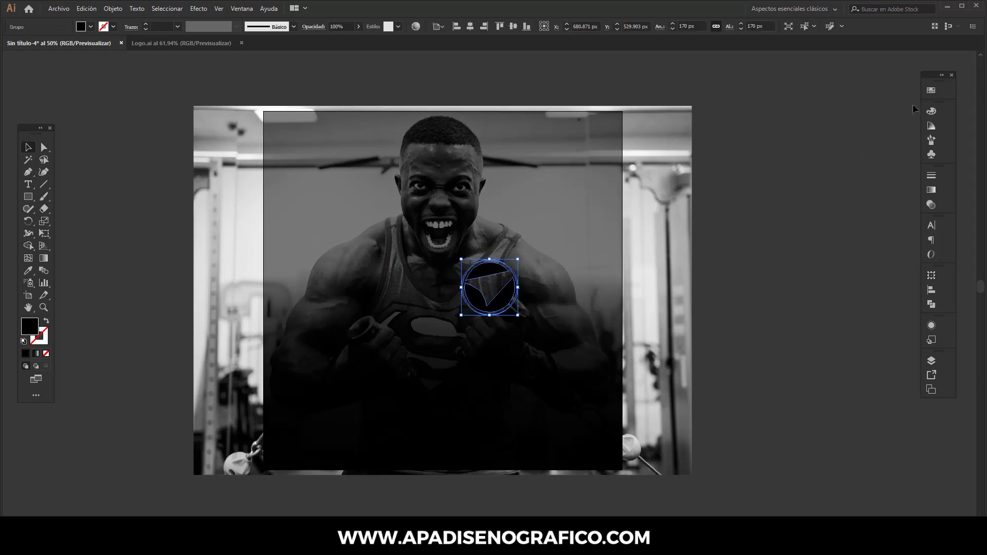
pyautogui.click(931, 91)
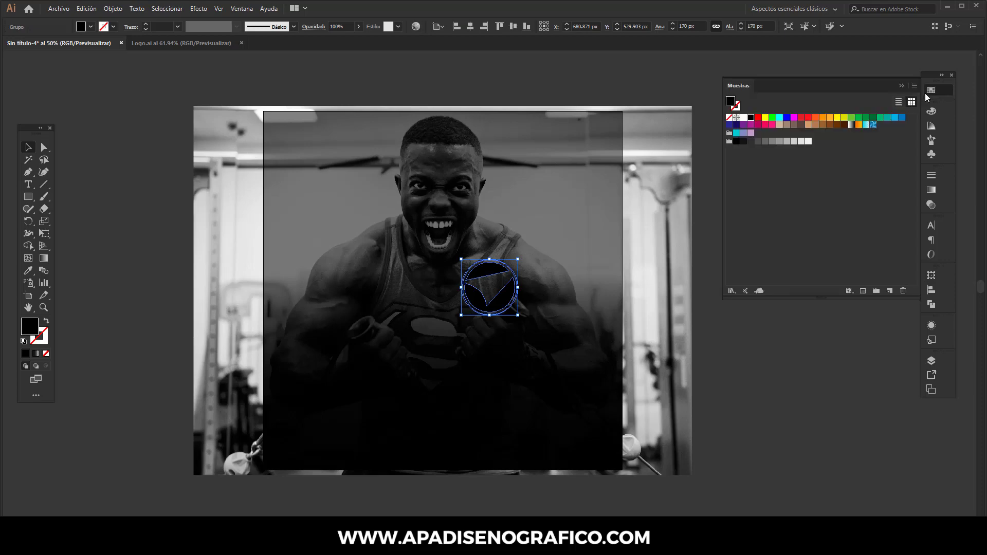
# Step: Fill the logo white, centre it horizontally at X 540 px and lower it onto the man's chest
pyautogui.click(743, 118)
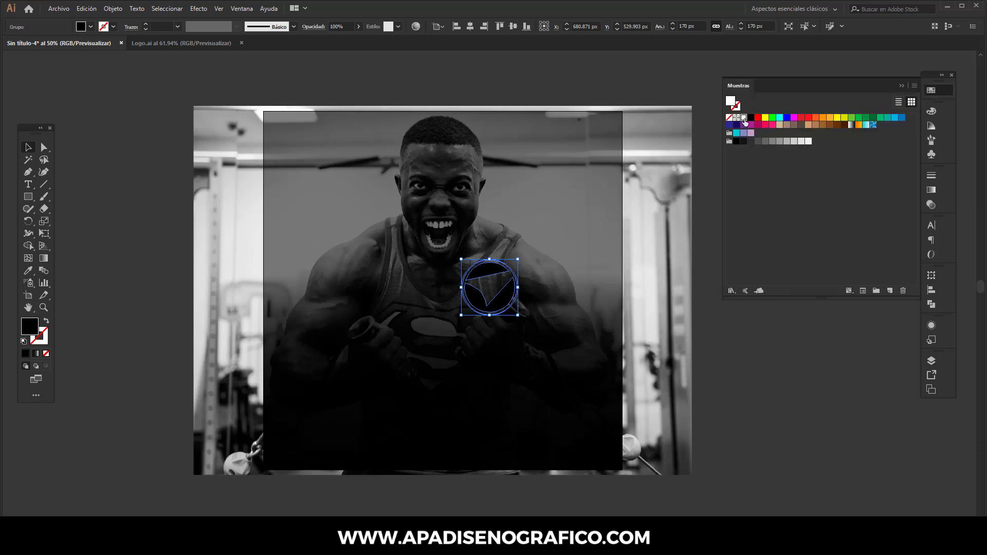
pyautogui.click(901, 85)
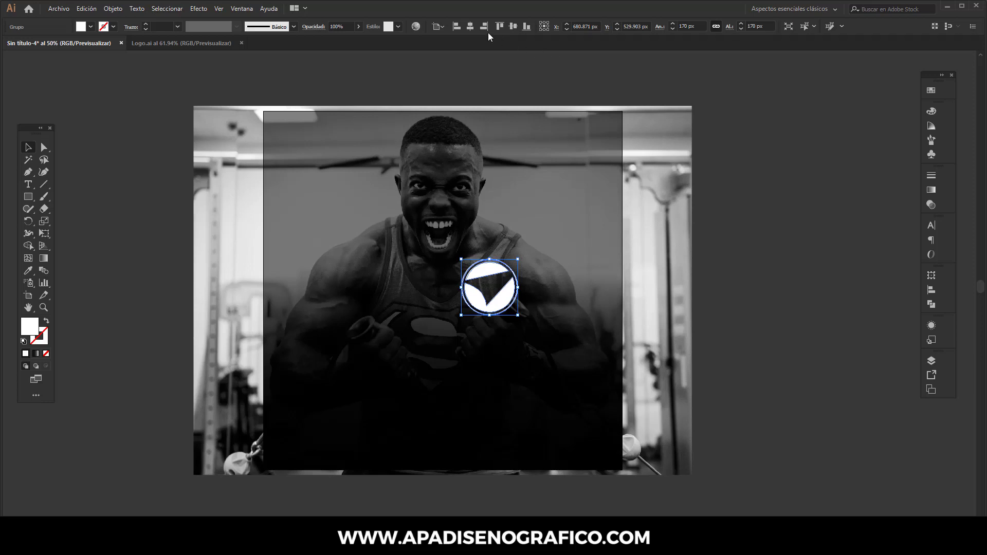
pyautogui.click(471, 26)
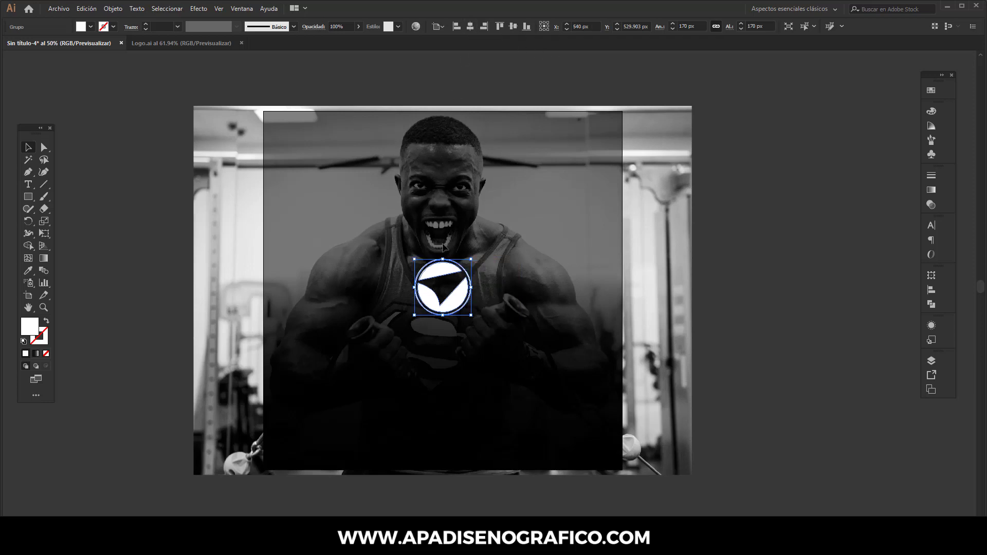
pyautogui.moveTo(442, 272); pyautogui.dragTo(441, 323)
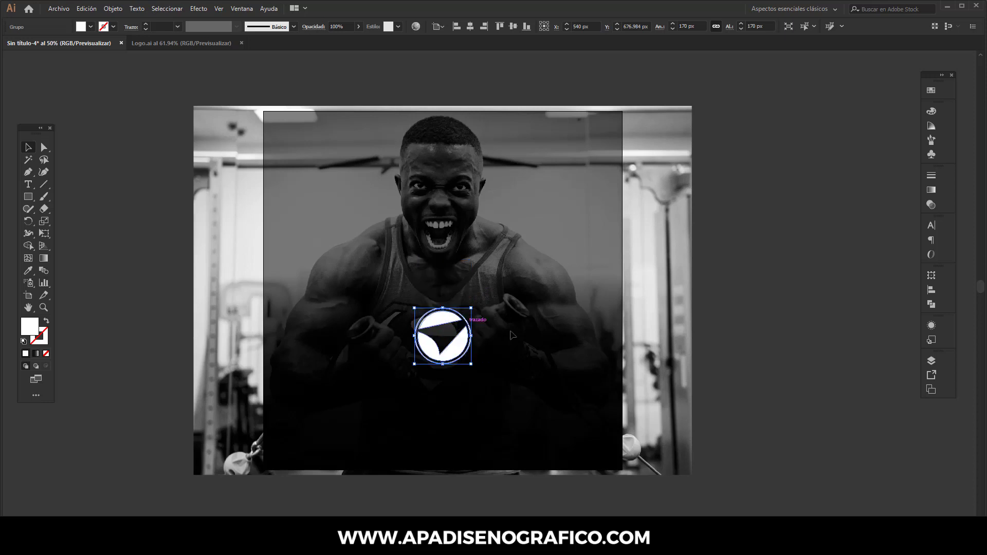
pyautogui.click(530, 342)
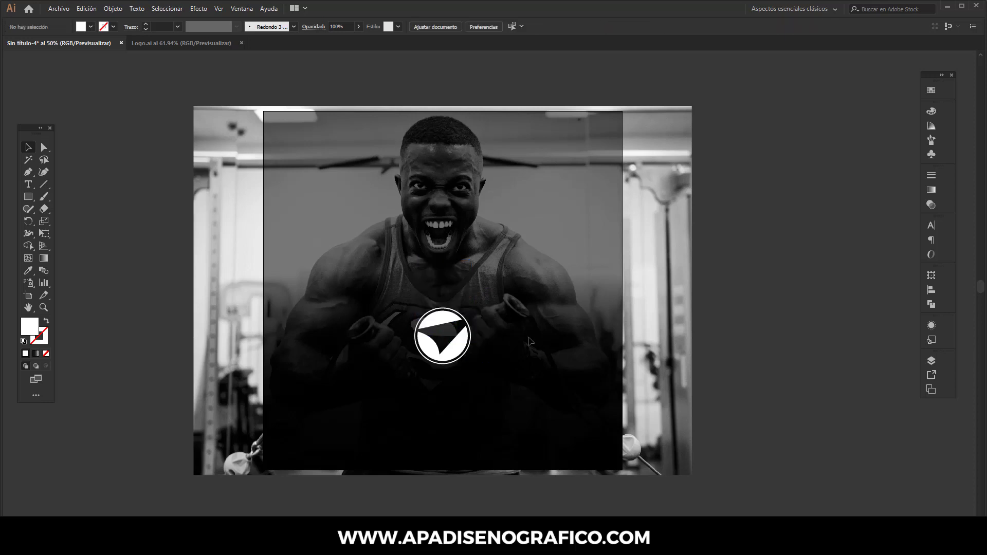
# Step: Set the Type tool's font size to 60 pt
pyautogui.click(28, 184)
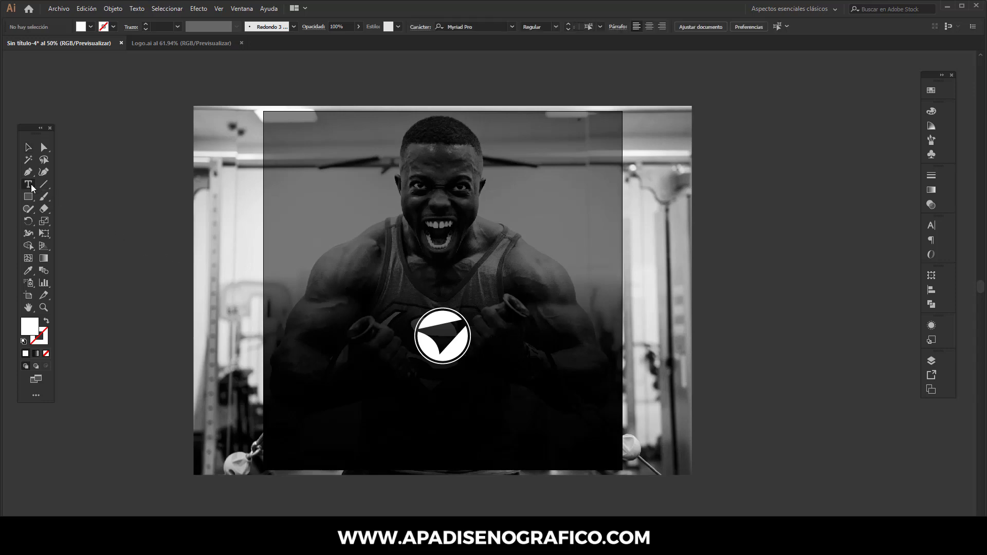
pyautogui.click(598, 27)
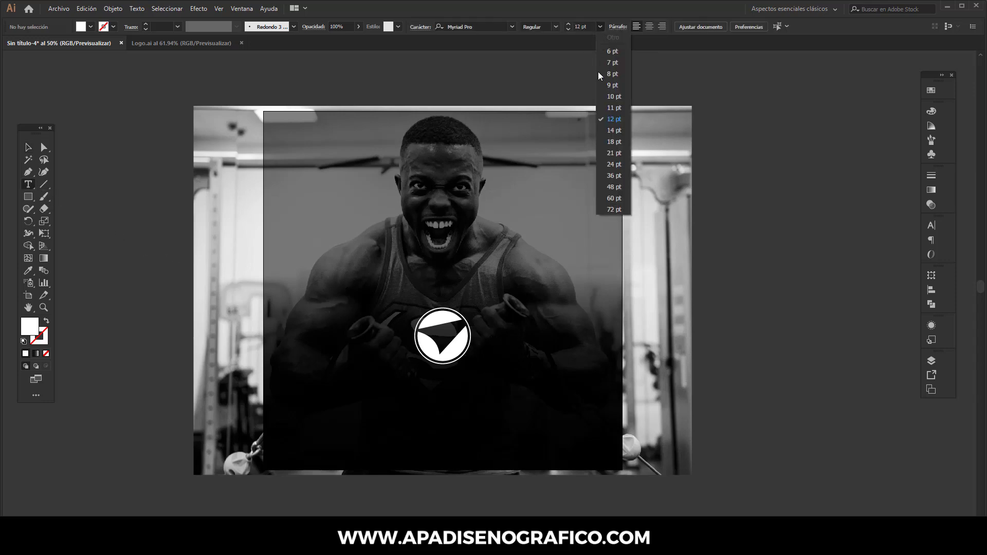
pyautogui.click(617, 198)
# Step: Copy the line 'DURANTE TUS EJERCICIOS' from the Notepad notes, then minimize Notepad
pyautogui.hotkey('alt', 'Tab')
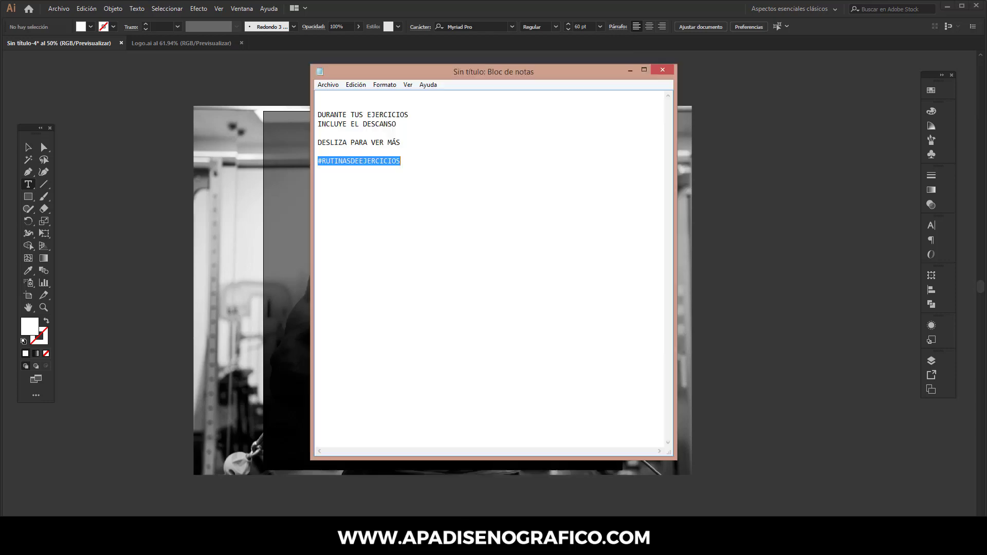
pyautogui.moveTo(409, 115); pyautogui.dragTo(318, 117)
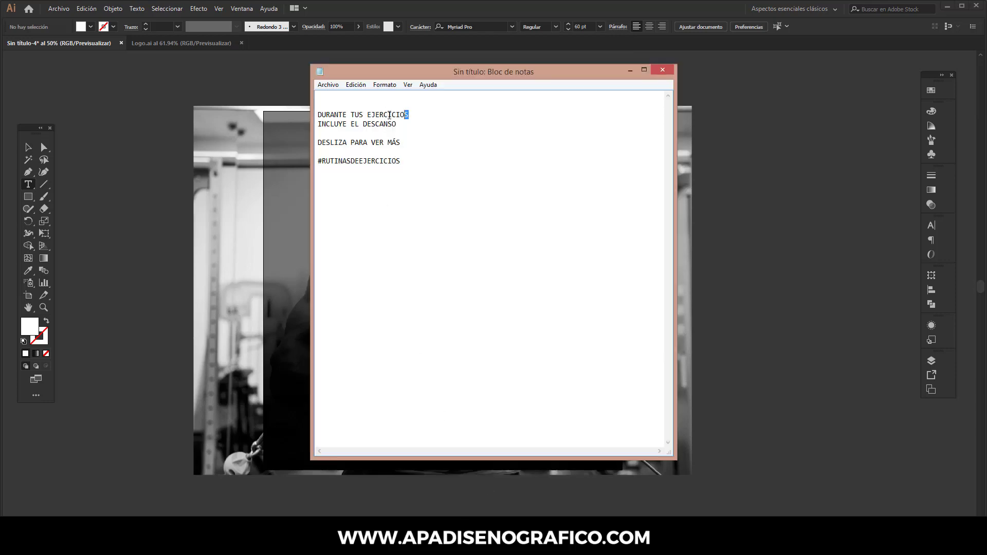
pyautogui.rightClick(326, 112)
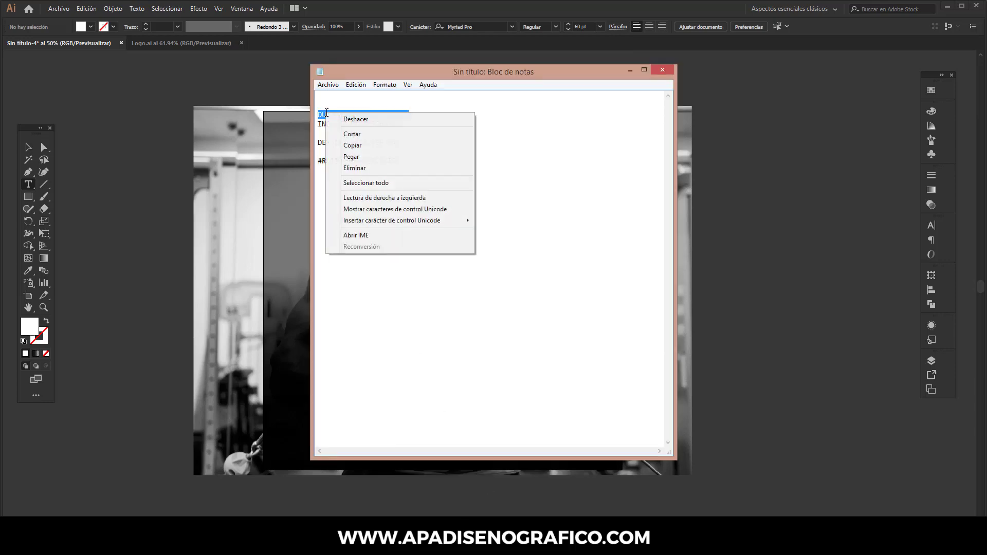
pyautogui.click(354, 147)
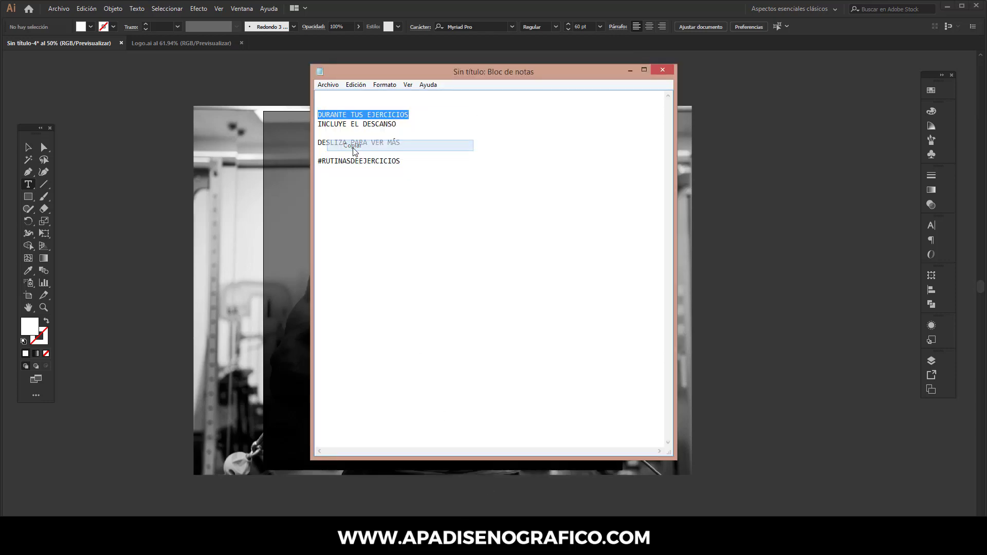
pyautogui.click(630, 70)
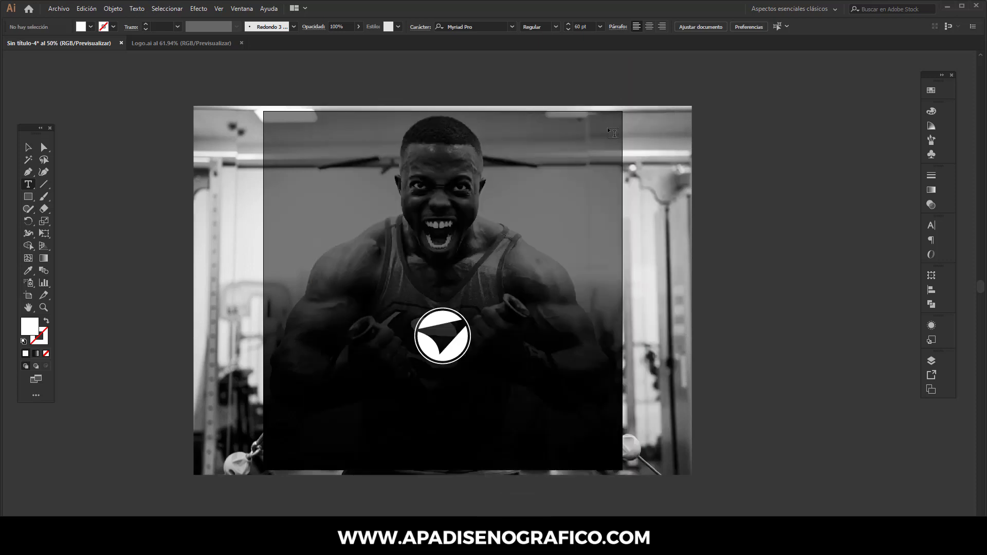
# Step: Paste 'DURANTE TUS EJERCICIOS' as a new text line above the artboard
pyautogui.click(421, 70)
pyautogui.hotkey('ctrl', 'v')
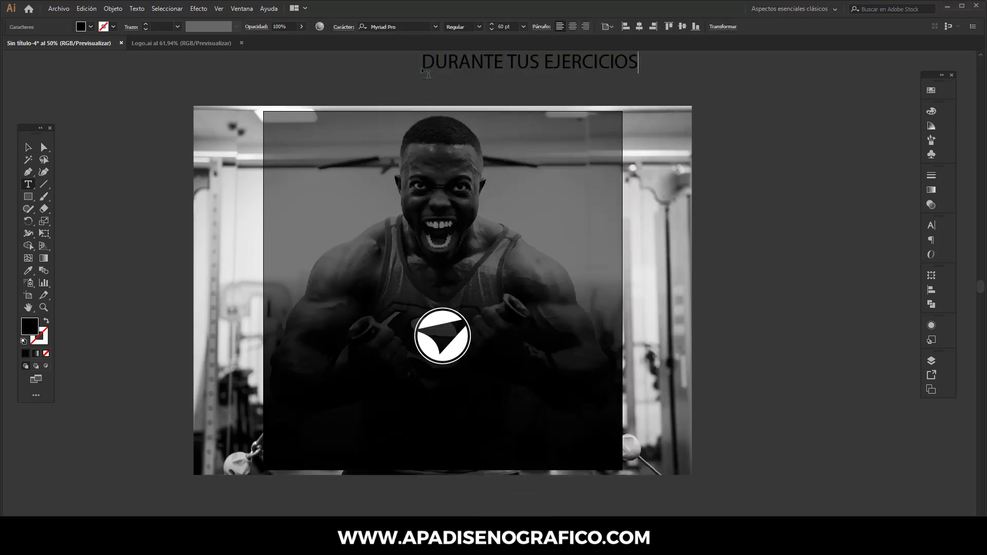
pyautogui.moveTo(421, 67); pyautogui.dragTo(638, 65)
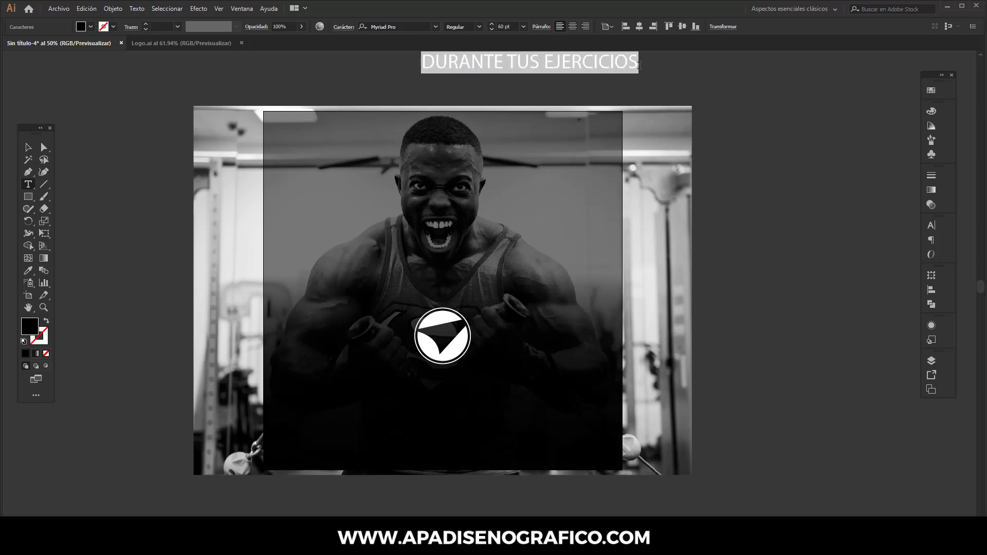
# Step: Set the heading to Montserrat Semi Bold with a white fill
pyautogui.click(412, 25)
pyautogui.write('m')
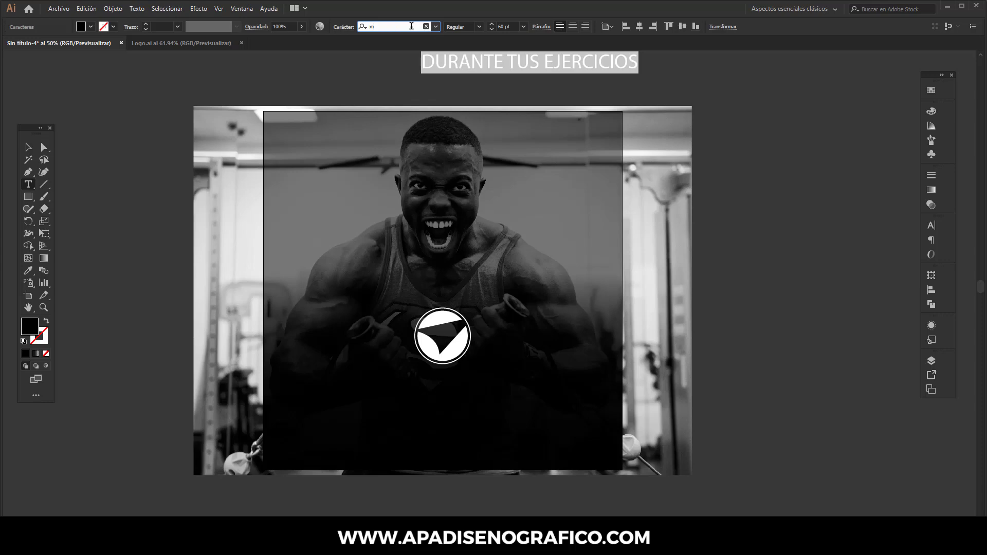
pyautogui.write('onts')
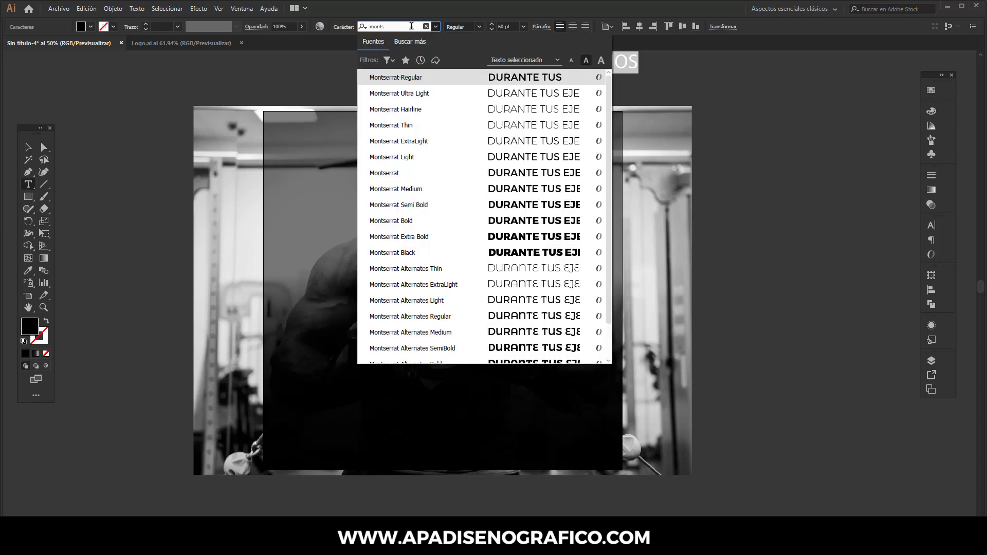
pyautogui.click(411, 205)
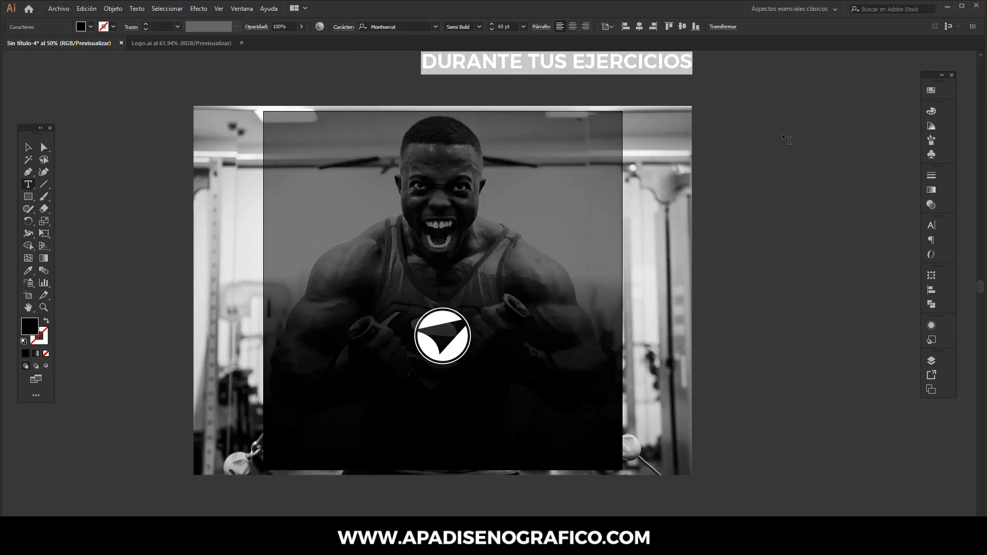
pyautogui.click(929, 90)
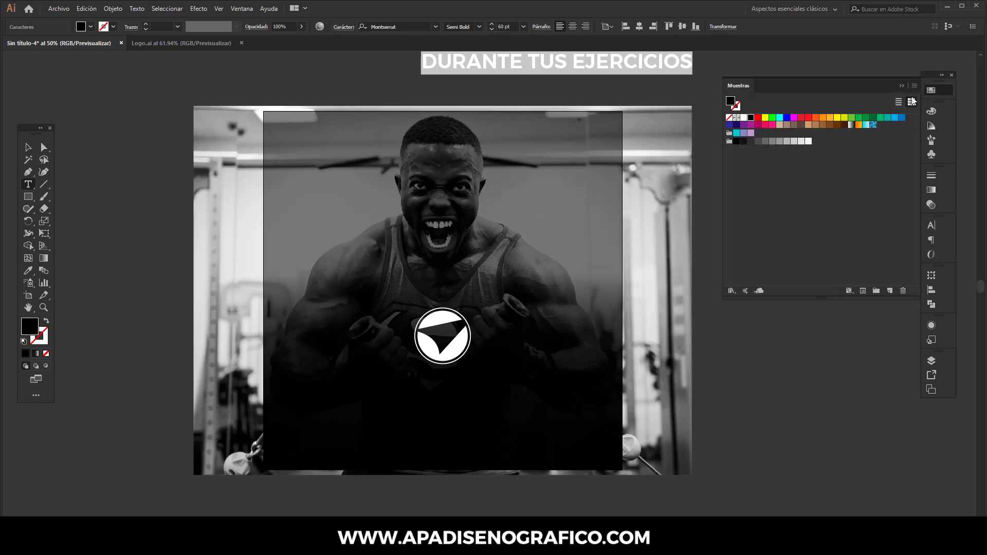
pyautogui.click(744, 117)
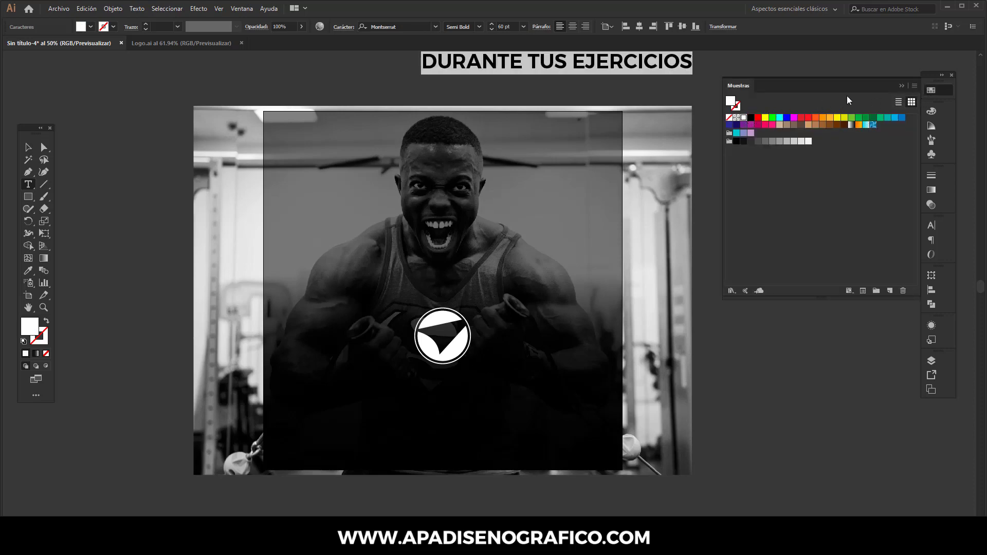
pyautogui.click(899, 86)
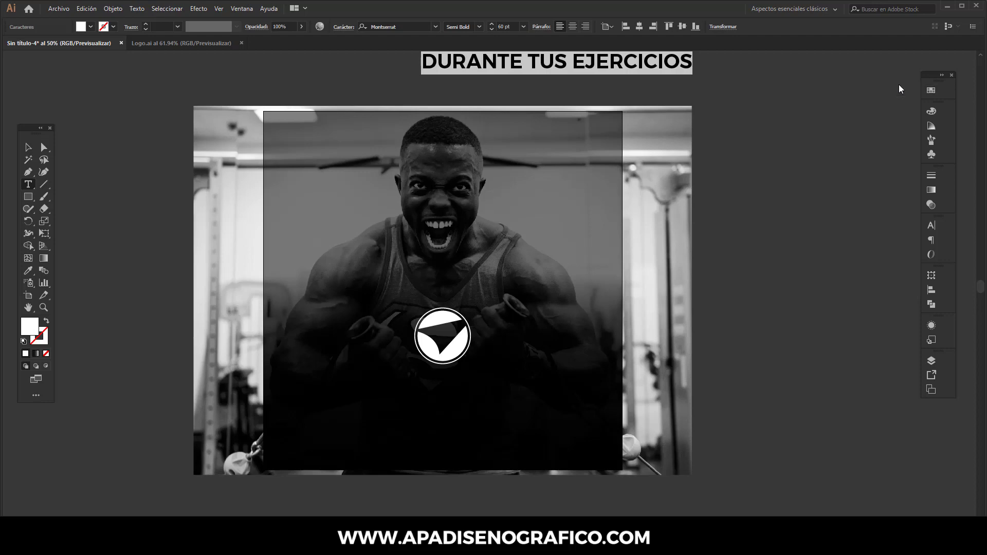
# Step: Move the heading below the logo, centre it horizontally and nudge it slightly down
pyautogui.click(28, 148)
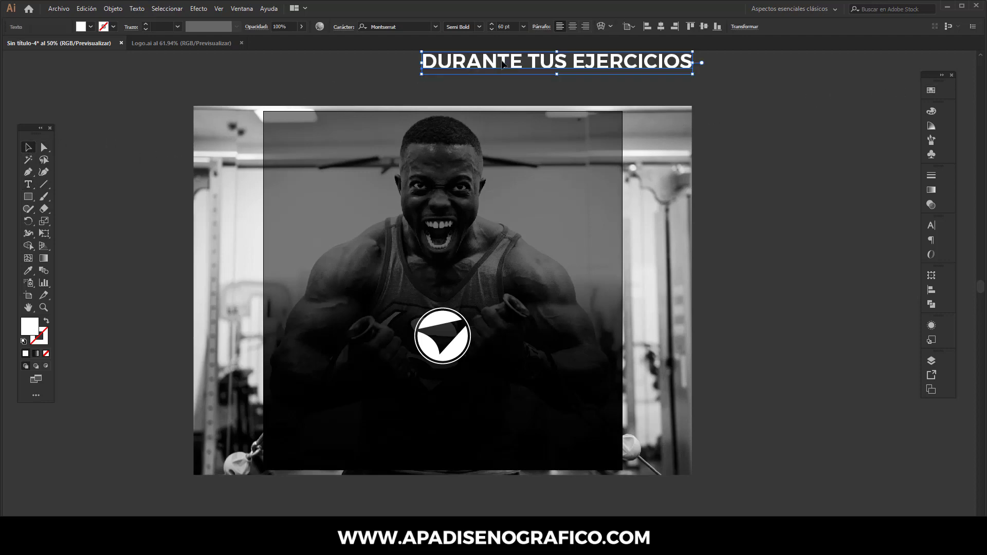
pyautogui.moveTo(505, 64); pyautogui.dragTo(462, 146)
pyautogui.moveTo(419, 243); pyautogui.dragTo(407, 380)
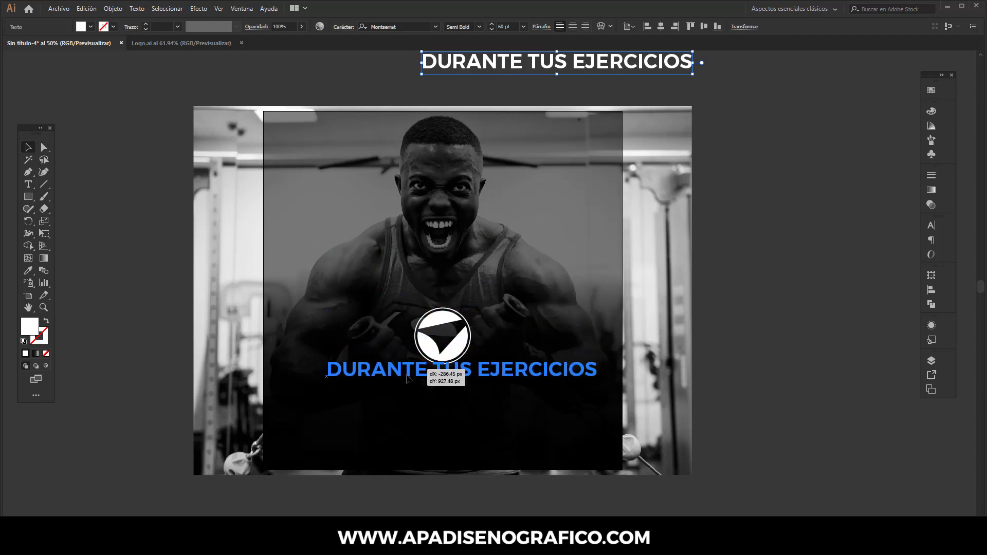
pyautogui.moveTo(407, 380); pyautogui.dragTo(407, 380)
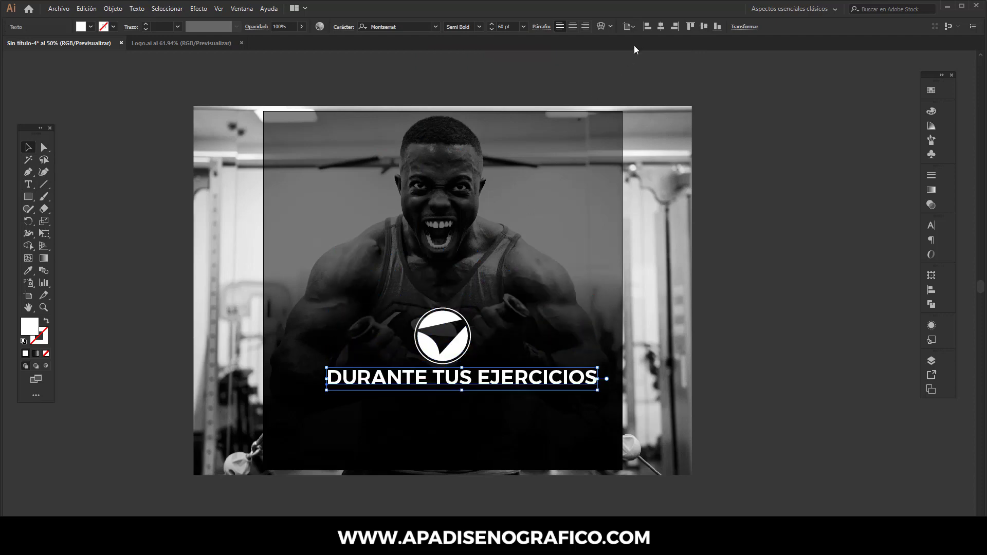
pyautogui.click(655, 29)
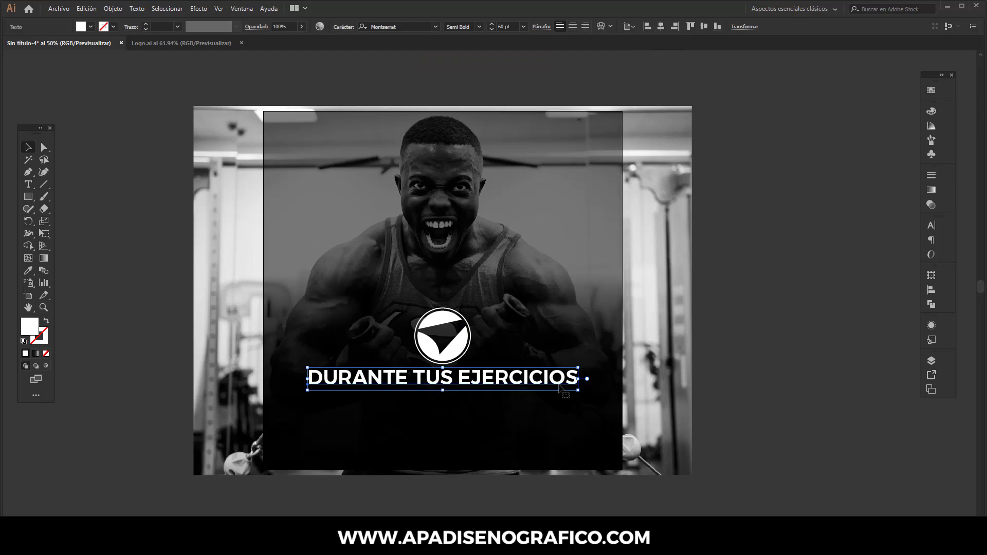
pyautogui.press('Down')
pyautogui.press('Down')
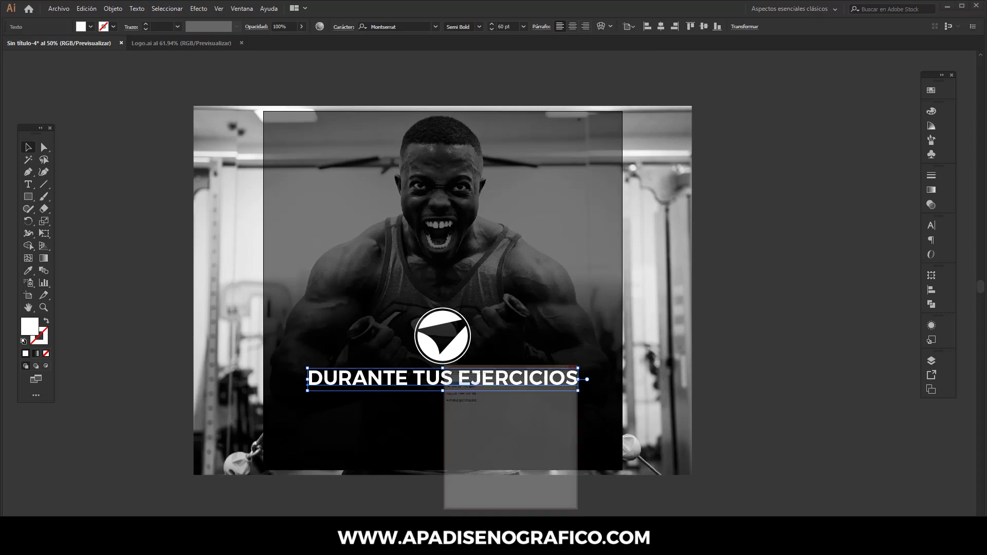
# Step: Copy the Notepad line 'INCLUYE EL DESCANSO', then minimize Notepad
pyautogui.click(510, 450)
pyautogui.moveTo(400, 125); pyautogui.dragTo(320, 126)
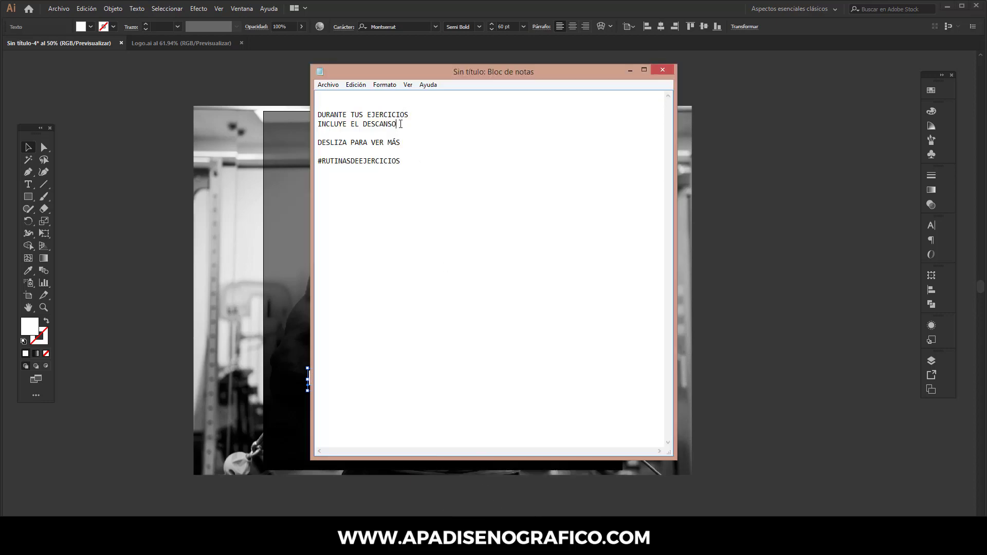
pyautogui.rightClick(320, 126)
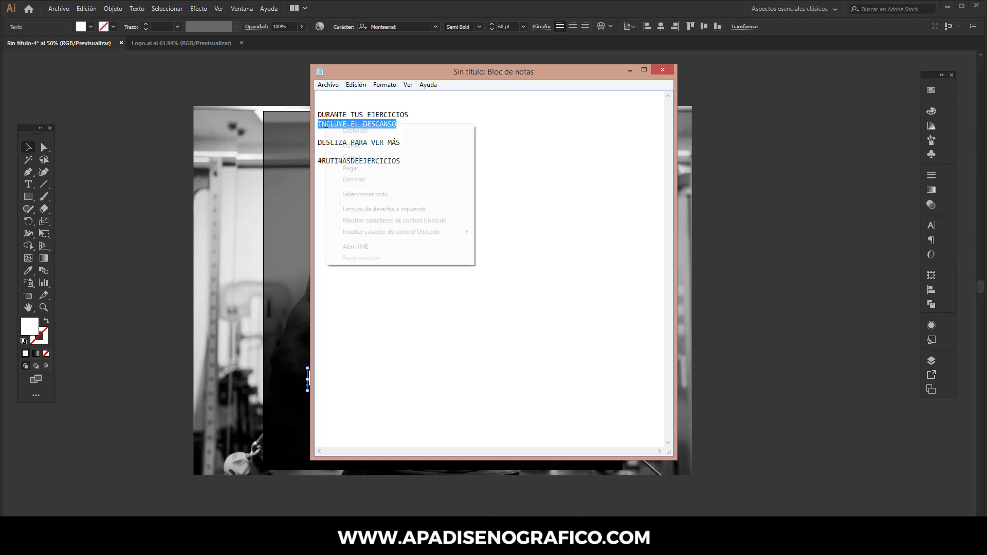
pyautogui.click(352, 156)
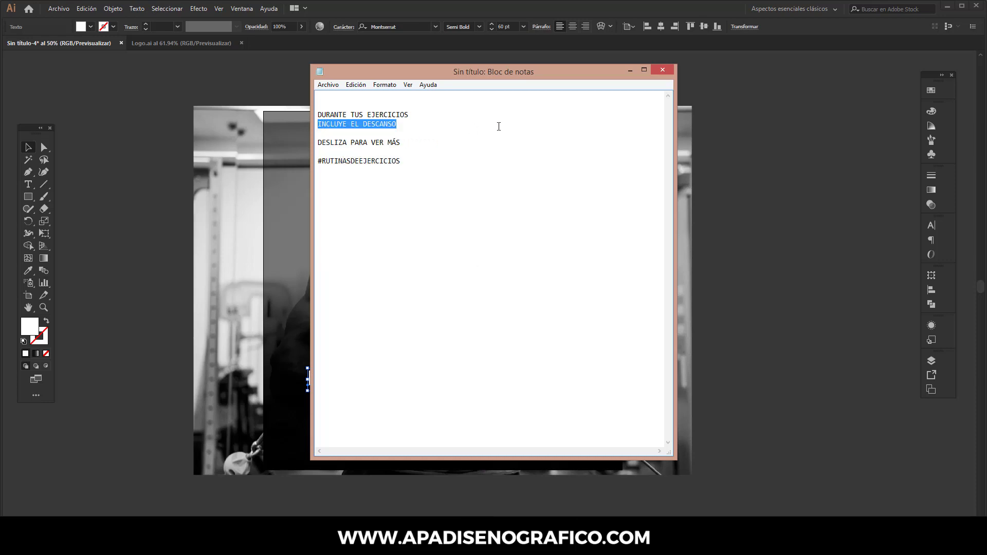
pyautogui.click(631, 71)
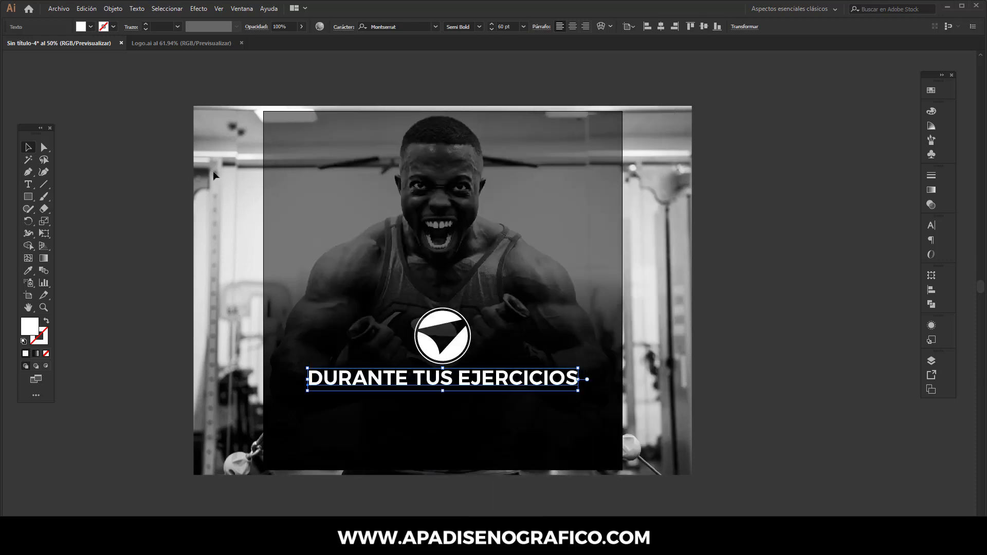
# Step: Add 'INCLUYE EL DESCANSO' as a second line, centre-aligned and centred on the artboard
pyautogui.click(35, 186)
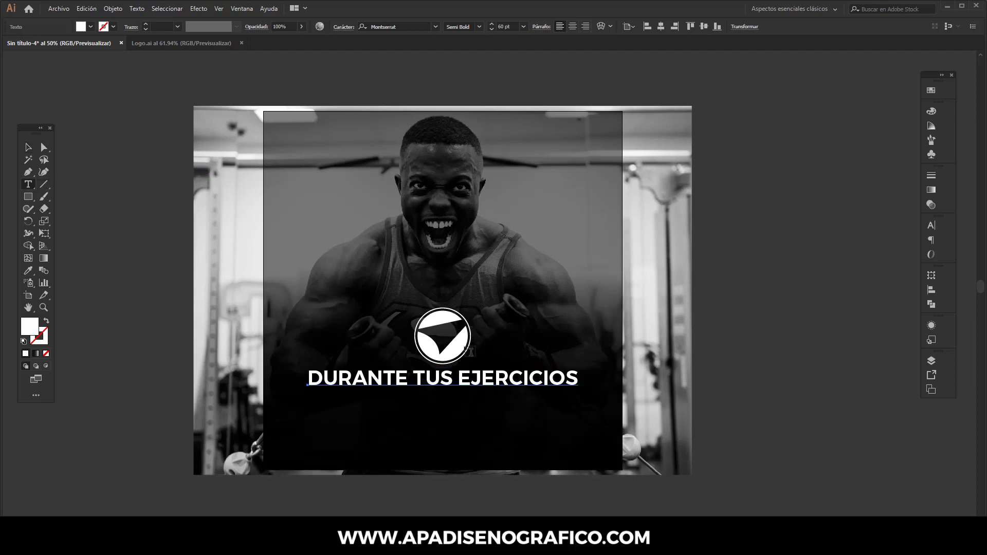
pyautogui.click(566, 378)
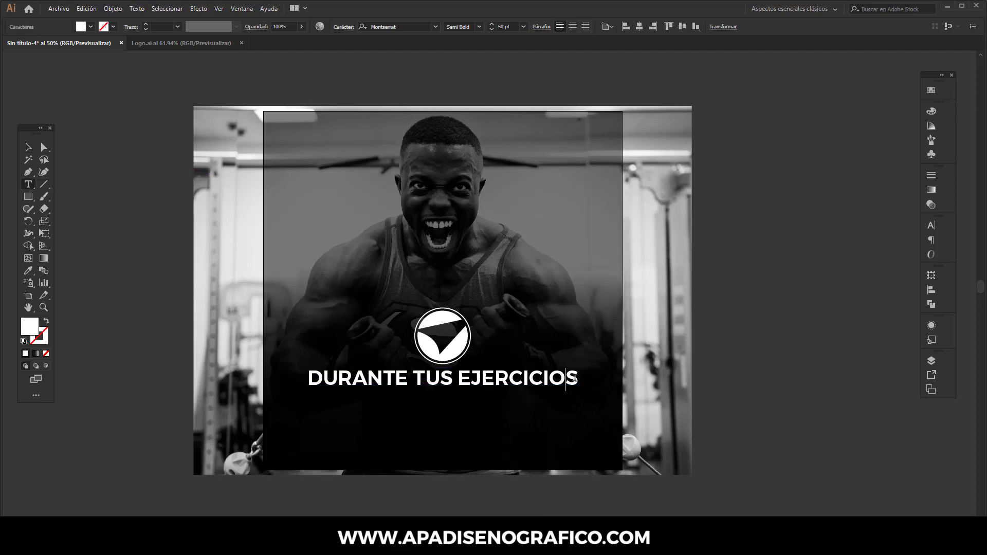
pyautogui.press('Return')
pyautogui.write('INCLUYE EL DESCANSO')
pyautogui.press('Escape')
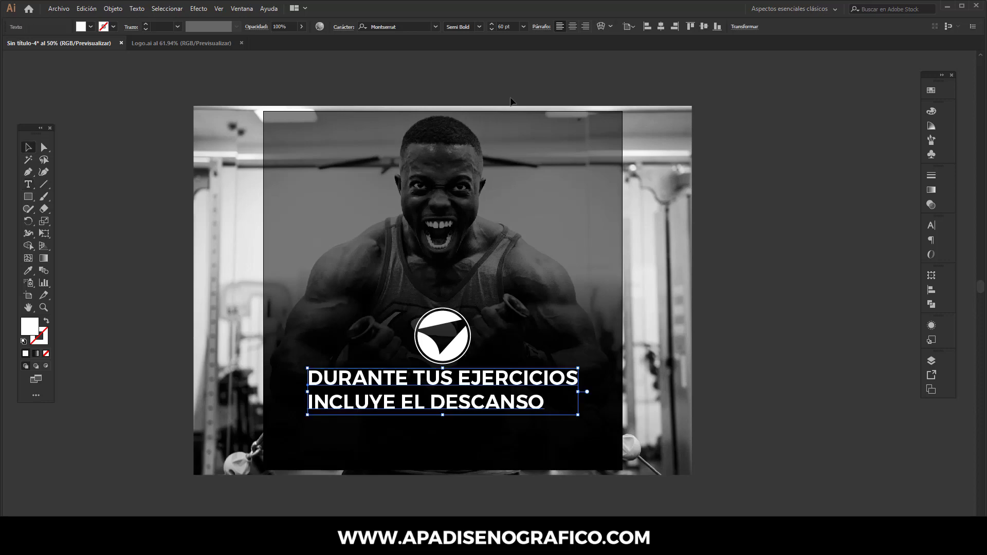
pyautogui.click(572, 26)
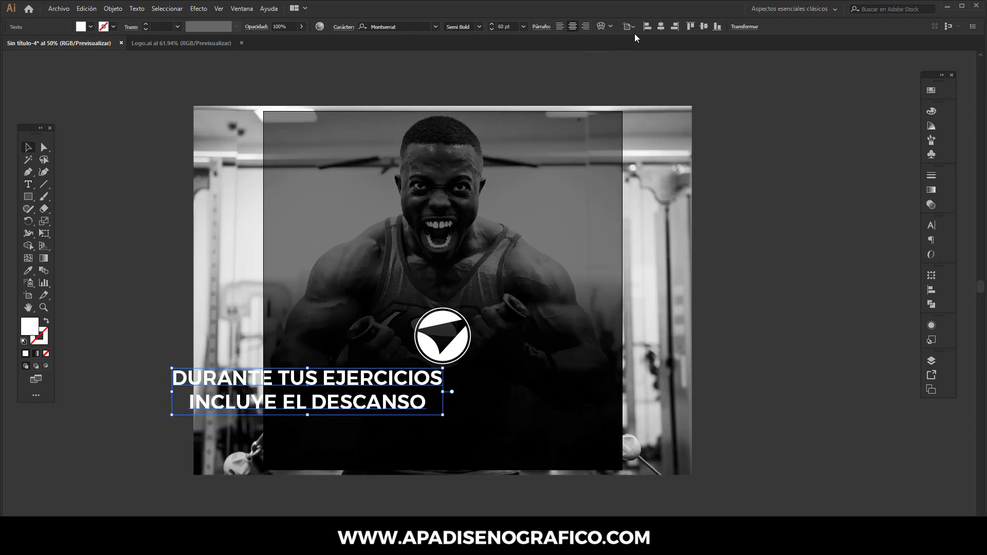
pyautogui.click(660, 27)
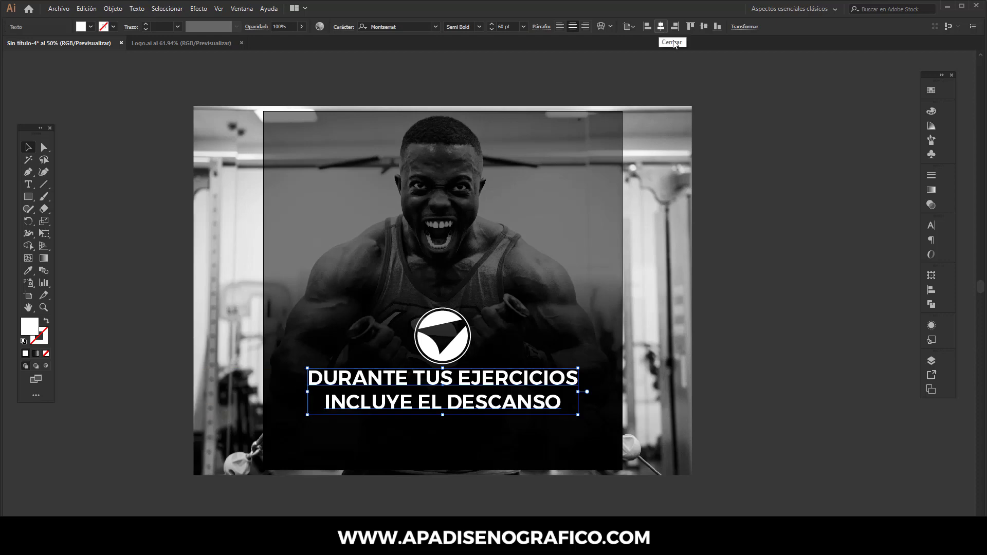
# Step: Reduce the caption's leading by three steps in the Character panel
pyautogui.click(931, 225)
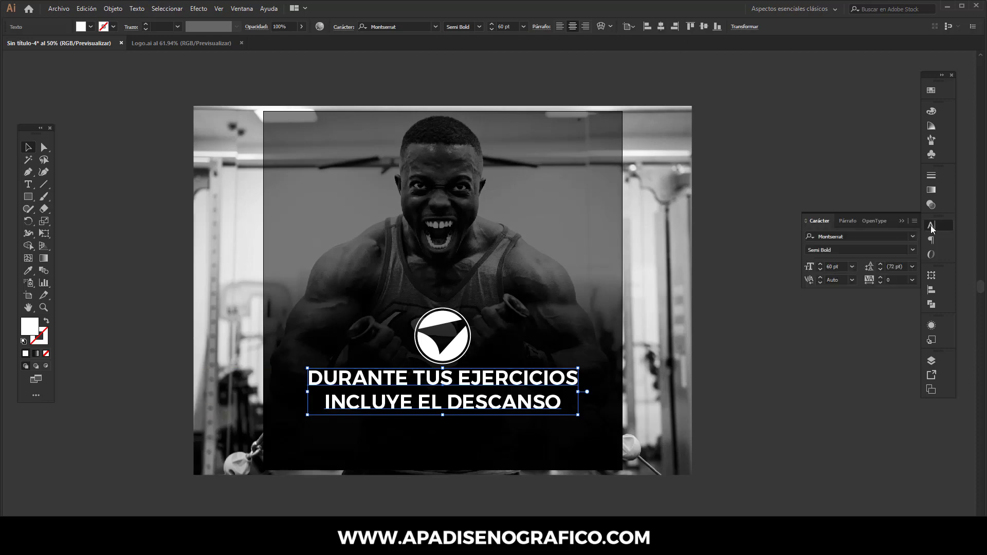
pyautogui.click(893, 265)
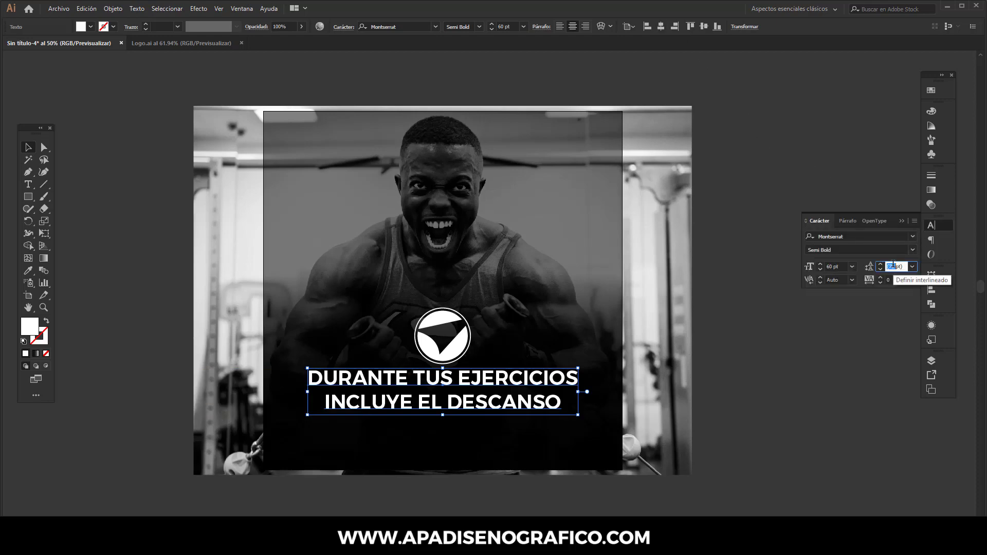
pyautogui.press('Down')
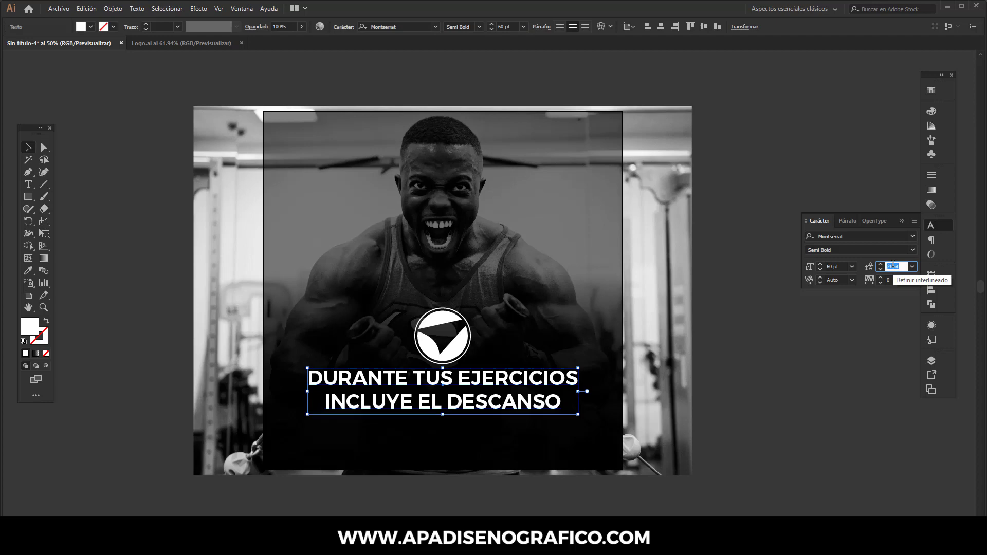
pyautogui.press('Down')
pyautogui.press('Down')
pyautogui.press('Down')
pyautogui.press('Down')
pyautogui.press('Down')
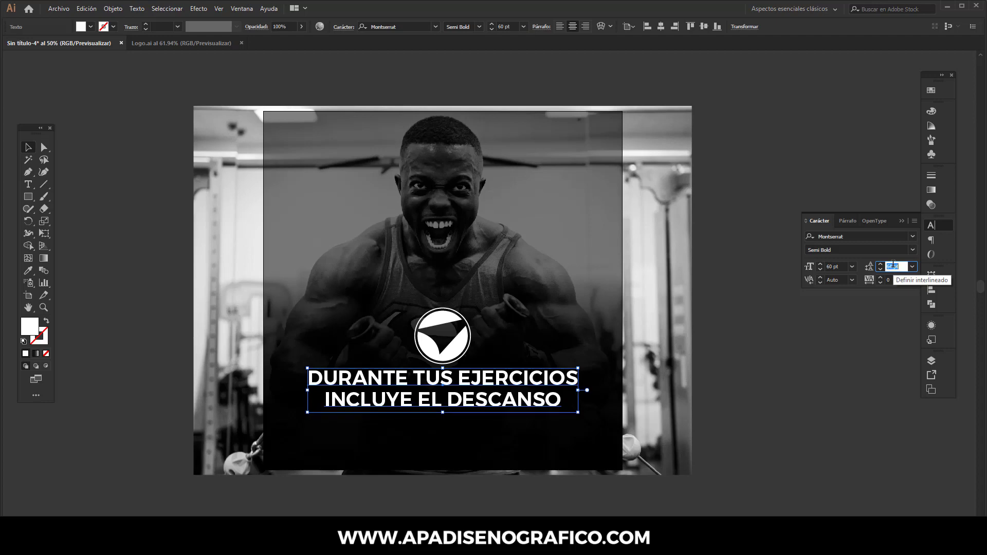
pyautogui.press('Down')
pyautogui.press('Down')
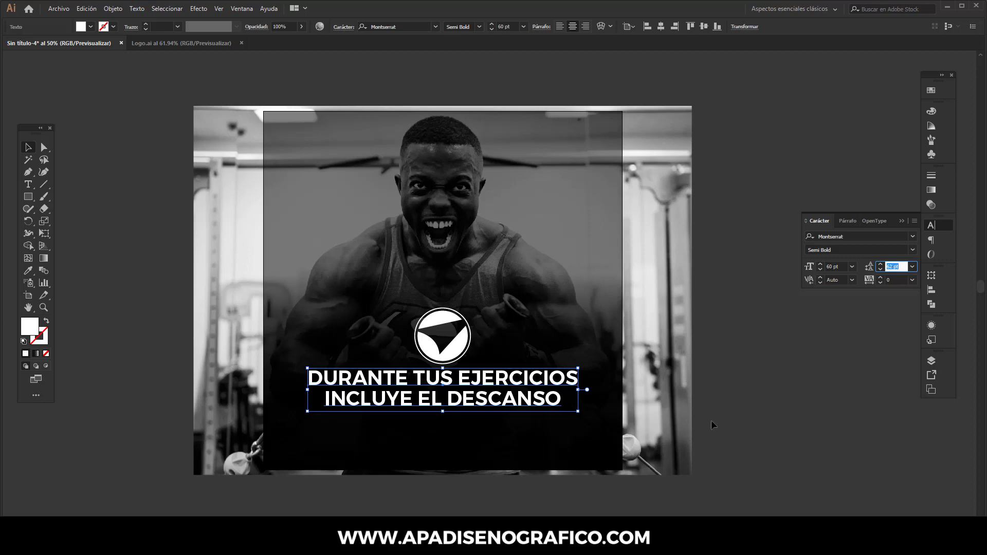
# Step: Set the caption to 56 pt and tighten the leading one more step
pyautogui.click(515, 27)
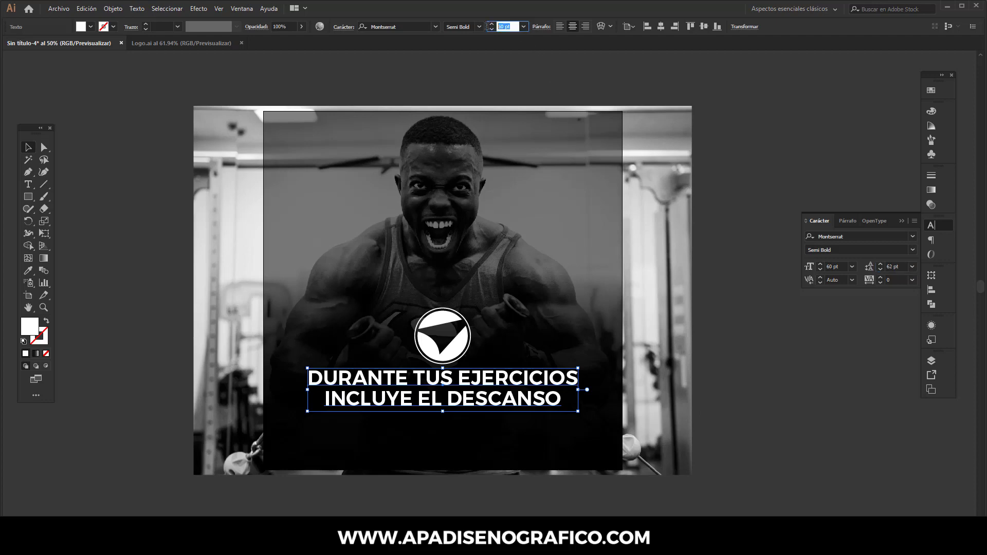
pyautogui.write('56')
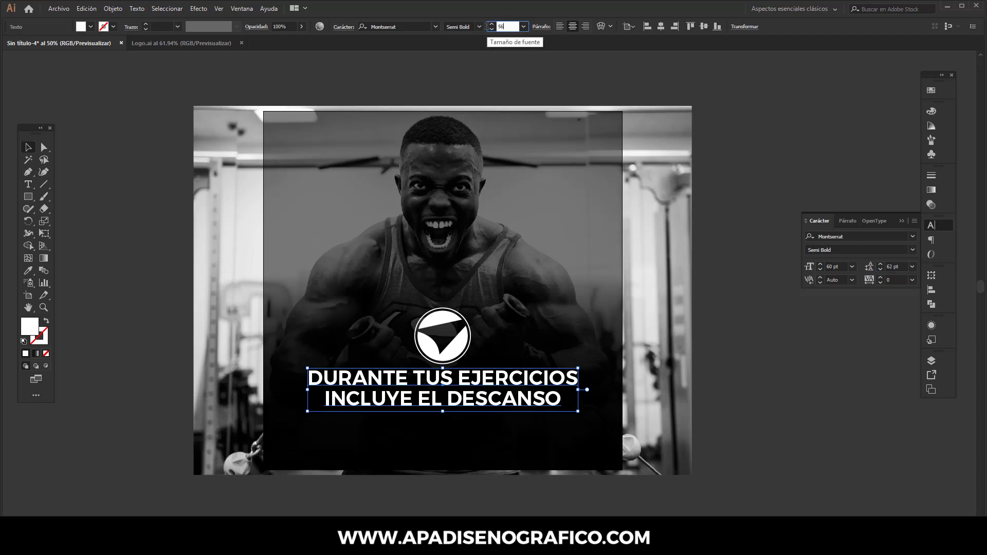
pyautogui.click(890, 266)
pyautogui.doubleClick(891, 266)
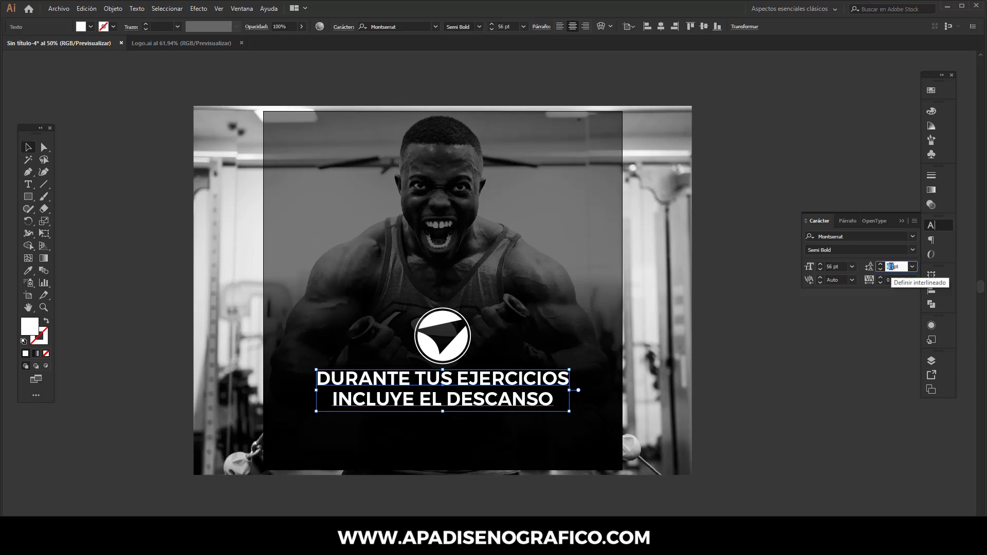
pyautogui.press('Down')
pyautogui.press('Down')
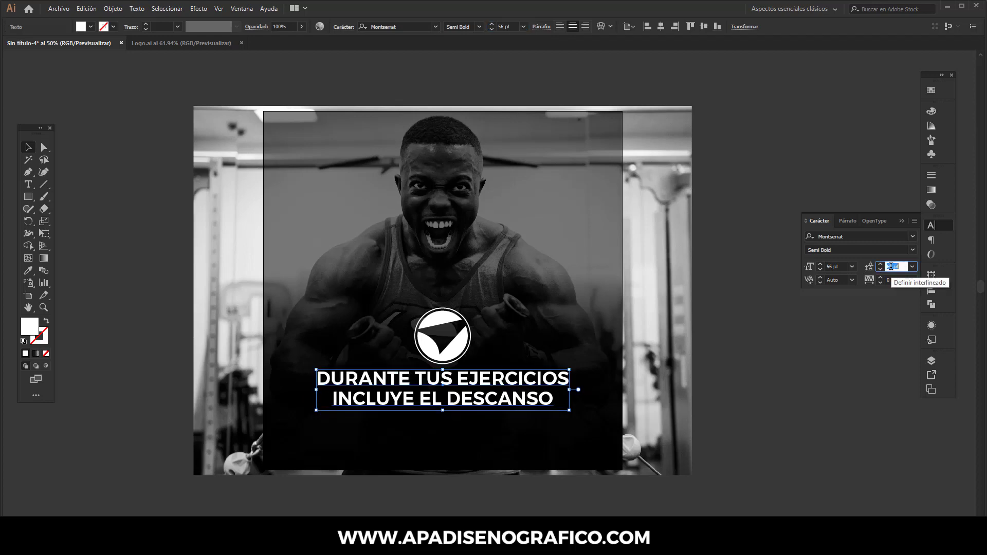
pyautogui.click(903, 222)
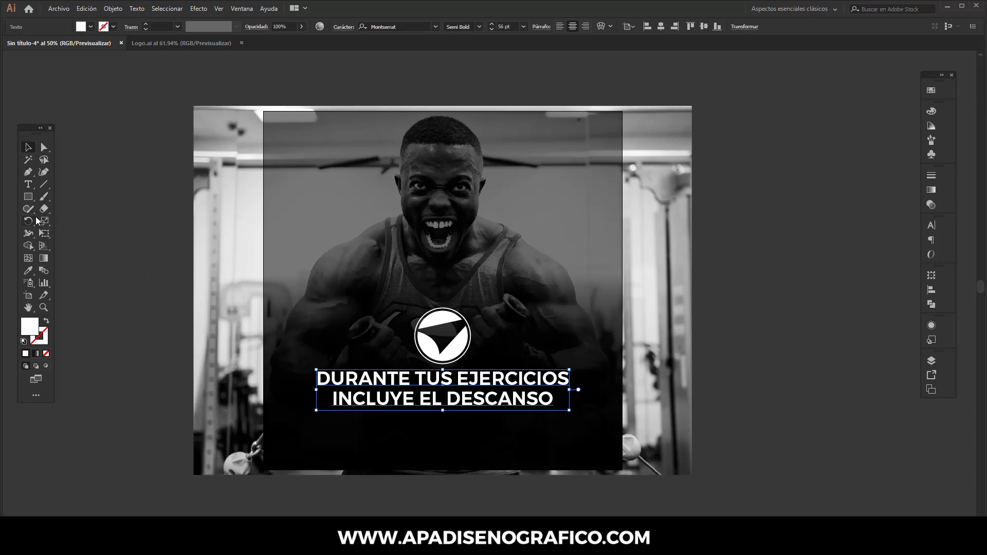
pyautogui.click(28, 184)
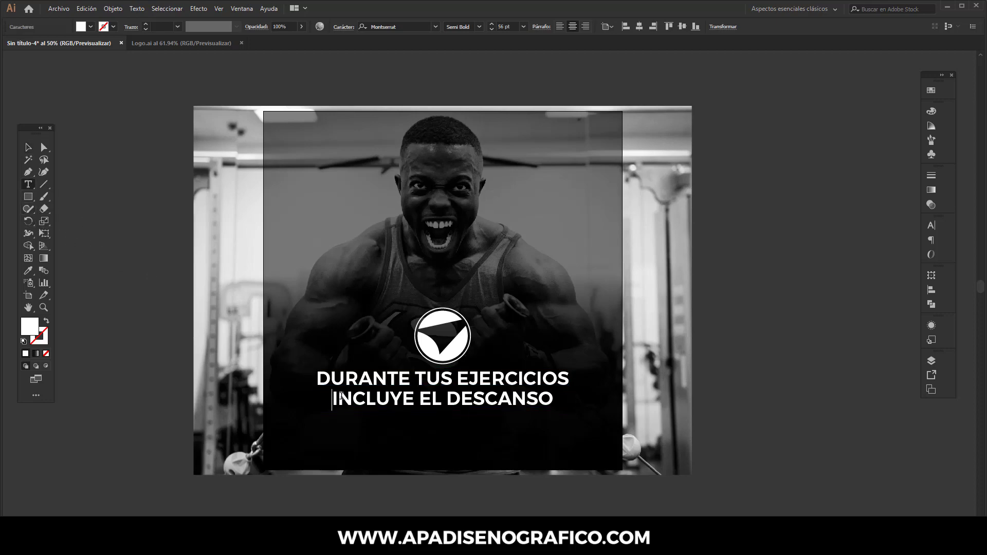
# Step: Switch the second line 'INCLUYE EL DESCANSO' to Montserrat Light weight
pyautogui.moveTo(333, 398); pyautogui.dragTo(558, 407)
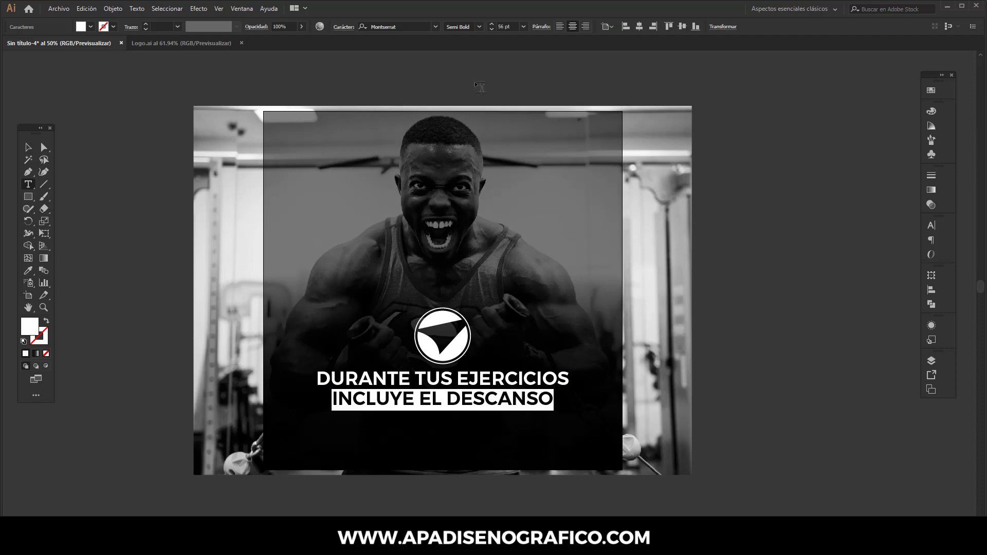
pyautogui.click(477, 28)
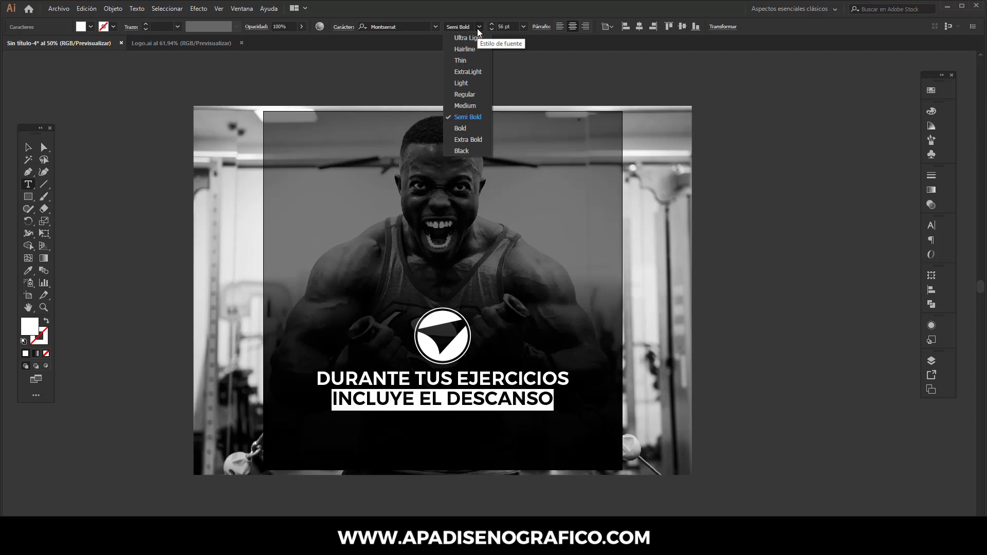
pyautogui.click(472, 87)
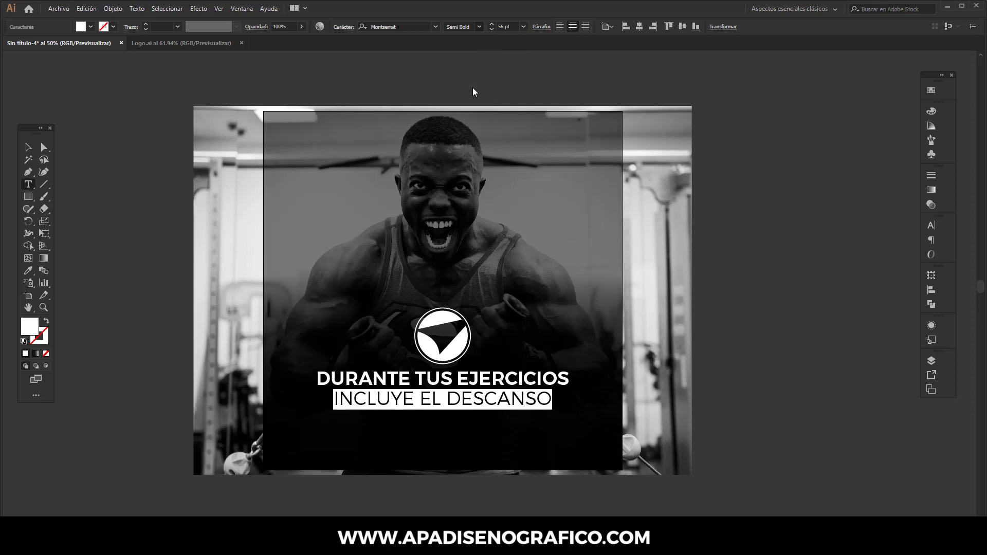
pyautogui.click(476, 377)
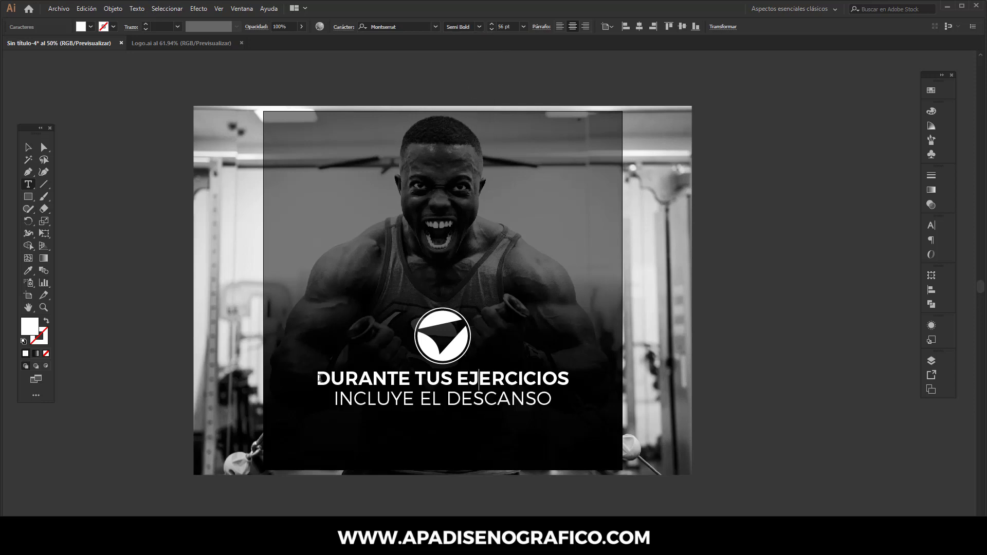
pyautogui.moveTo(317, 378); pyautogui.dragTo(576, 378)
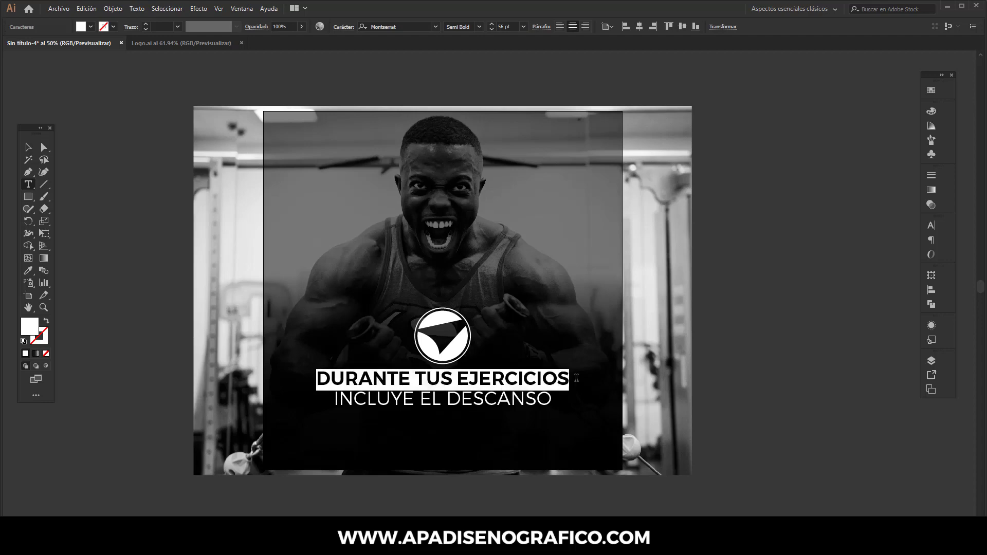
# Step: Colour the first line 'DURANTE TUS EJERCICIOS' yellow
pyautogui.click(930, 91)
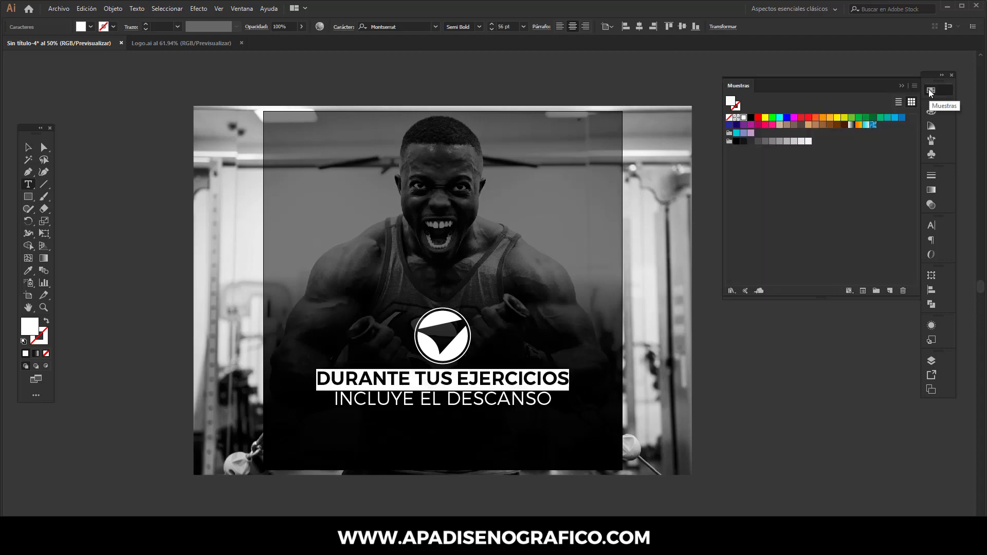
pyautogui.click(843, 117)
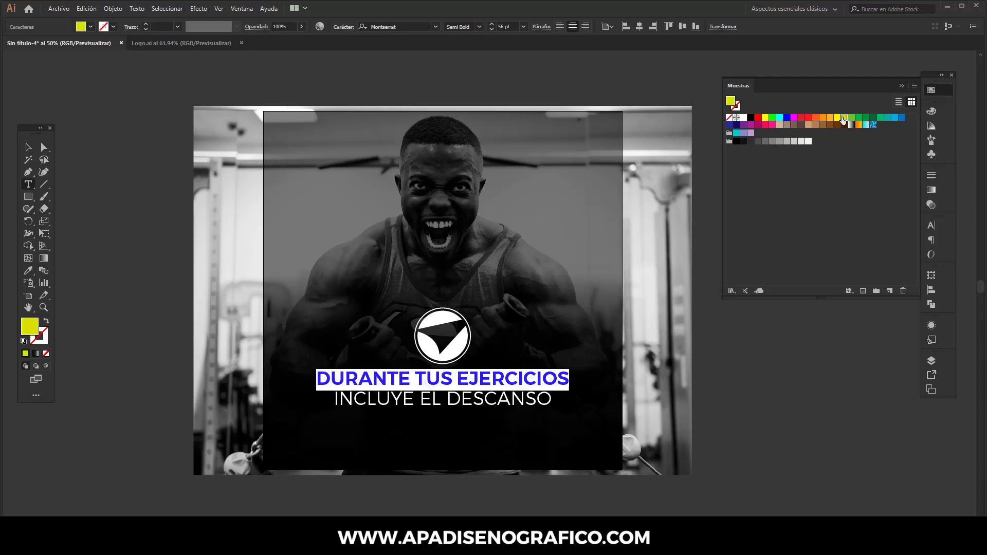
pyautogui.click(901, 87)
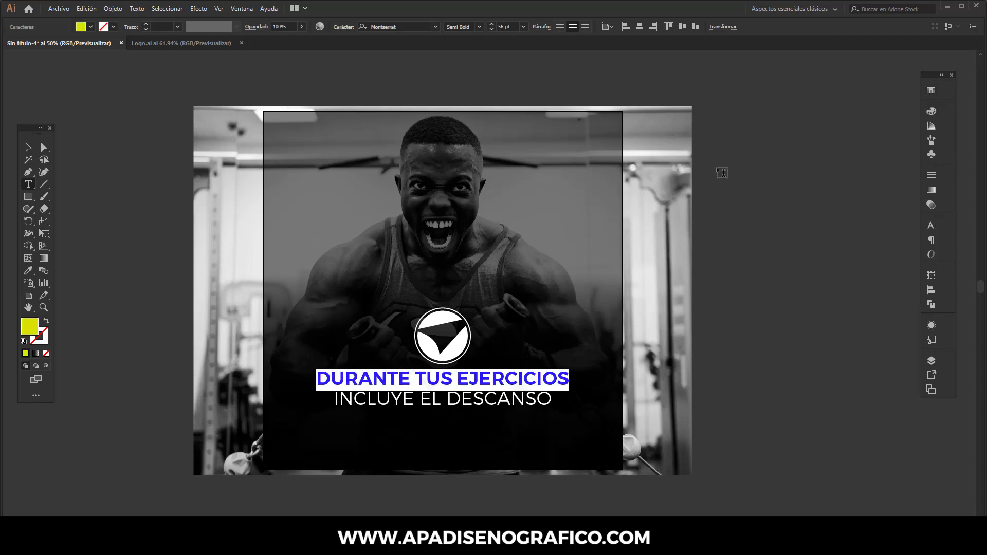
# Step: Copy the whole caption and paste a duplicate in place on top of it
pyautogui.click(30, 148)
pyautogui.click(92, 9)
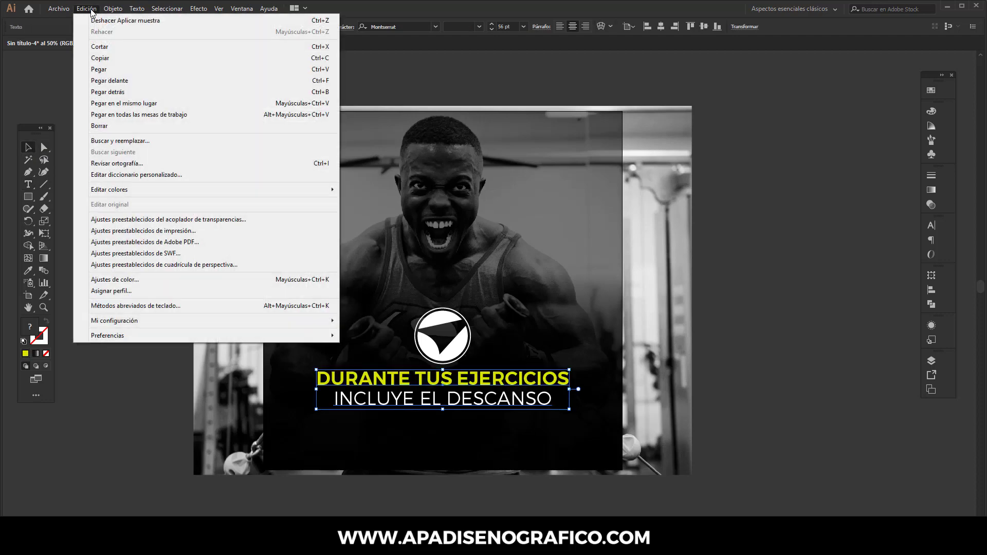
pyautogui.click(96, 57)
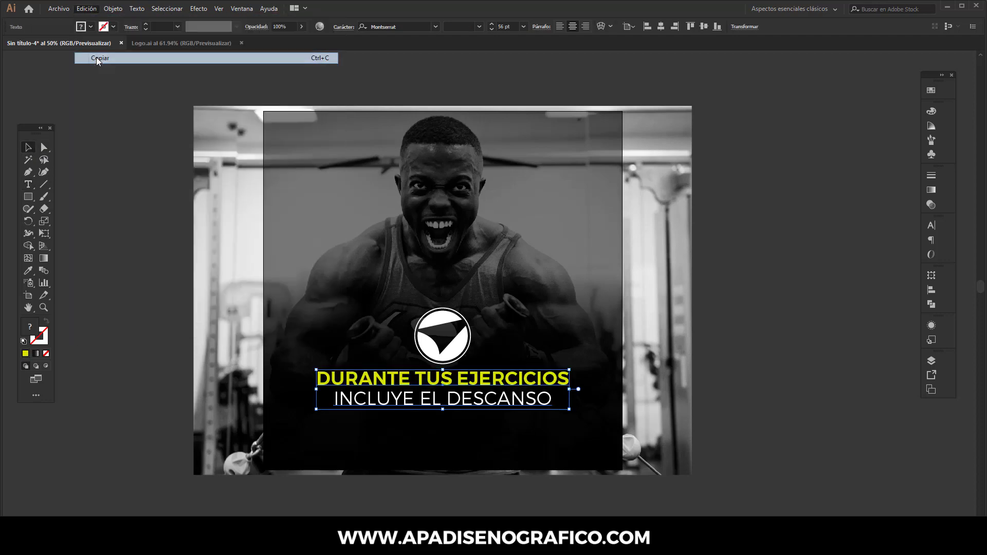
pyautogui.click(98, 10)
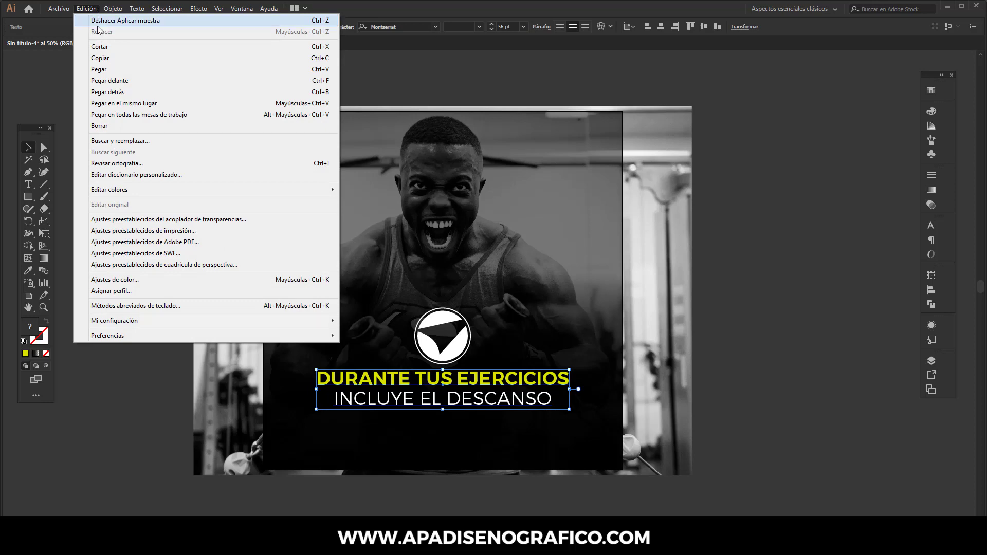
pyautogui.click(99, 103)
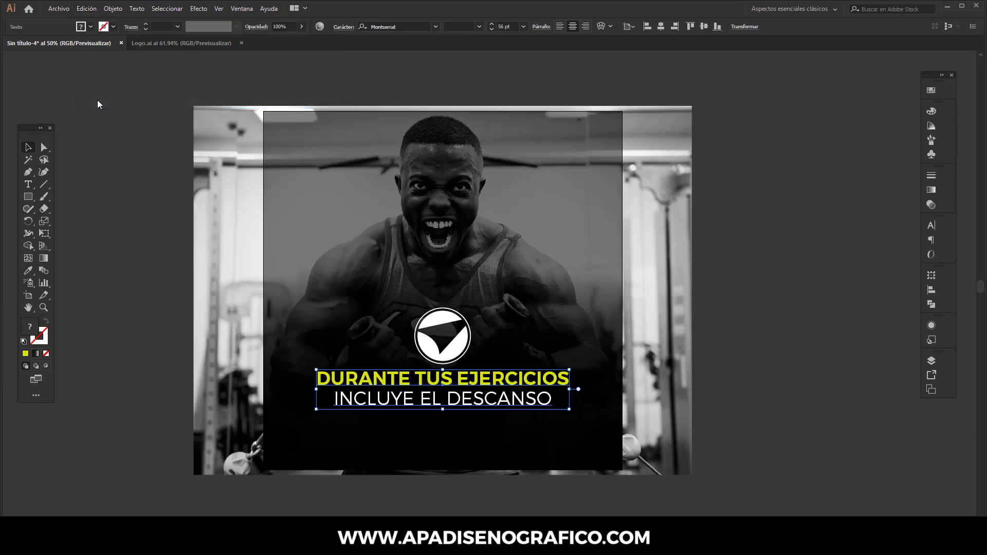
# Step: Move the caption copy down near the poster bottom and shrink it to 21 pt
pyautogui.moveTo(361, 406); pyautogui.dragTo(362, 440)
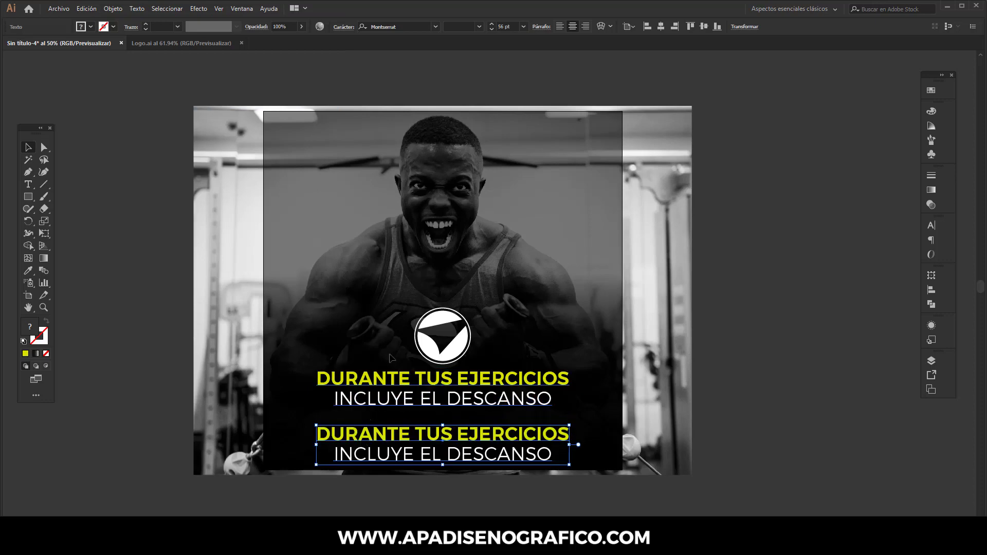
pyautogui.click(522, 27)
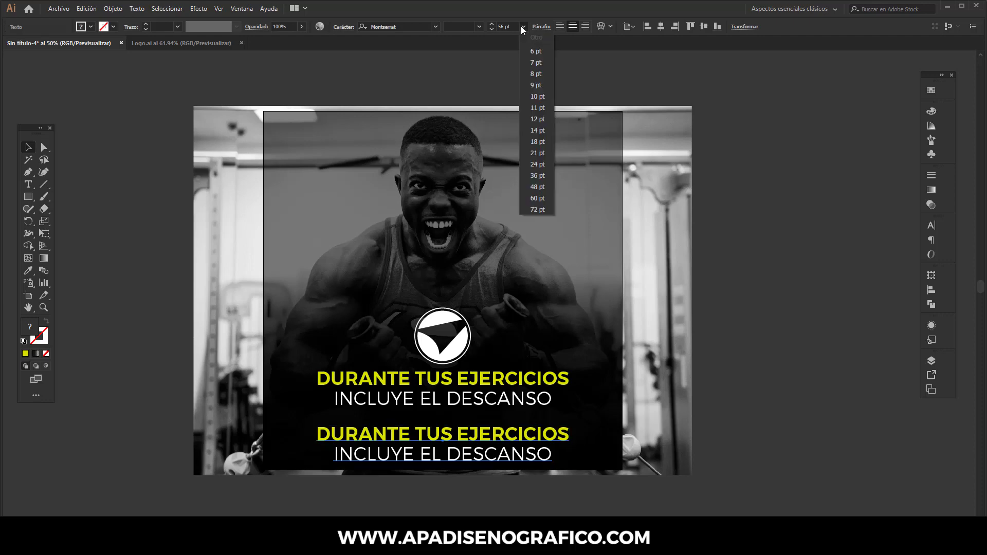
pyautogui.click(537, 153)
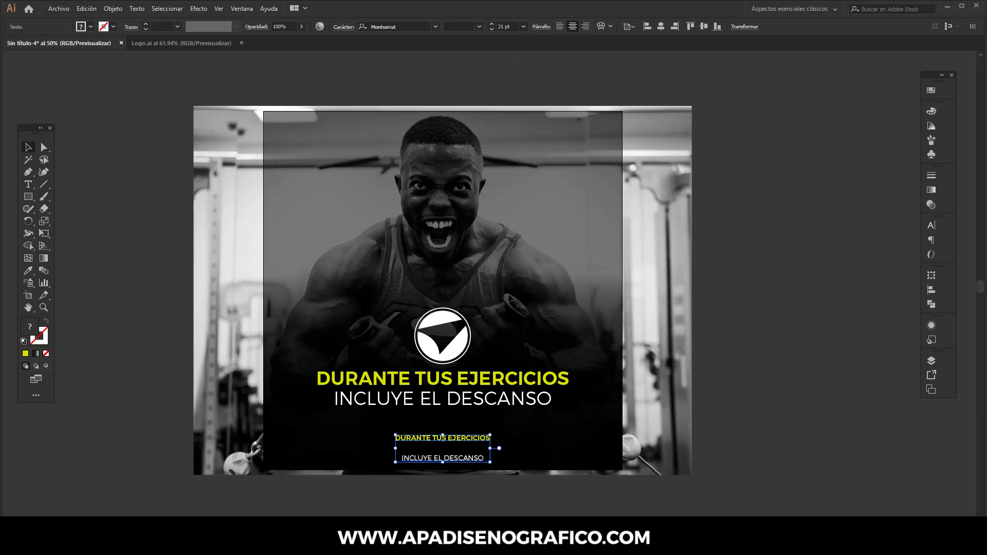
pyautogui.click(506, 544)
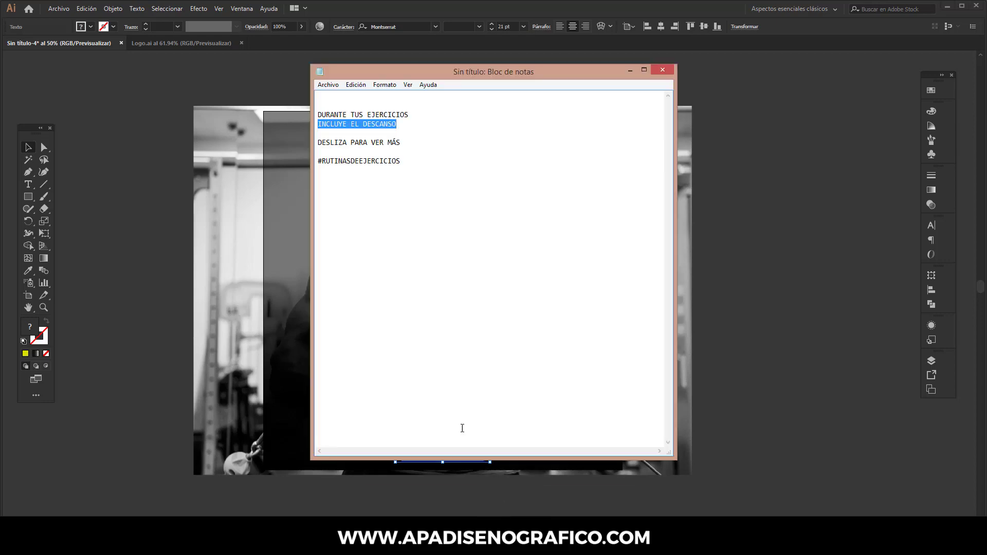
# Step: Copy the #RUTINASDEEJERCICIOS line in Notepad, then minimize Notepad to return to Illustrator
pyautogui.moveTo(402, 161); pyautogui.dragTo(318, 162)
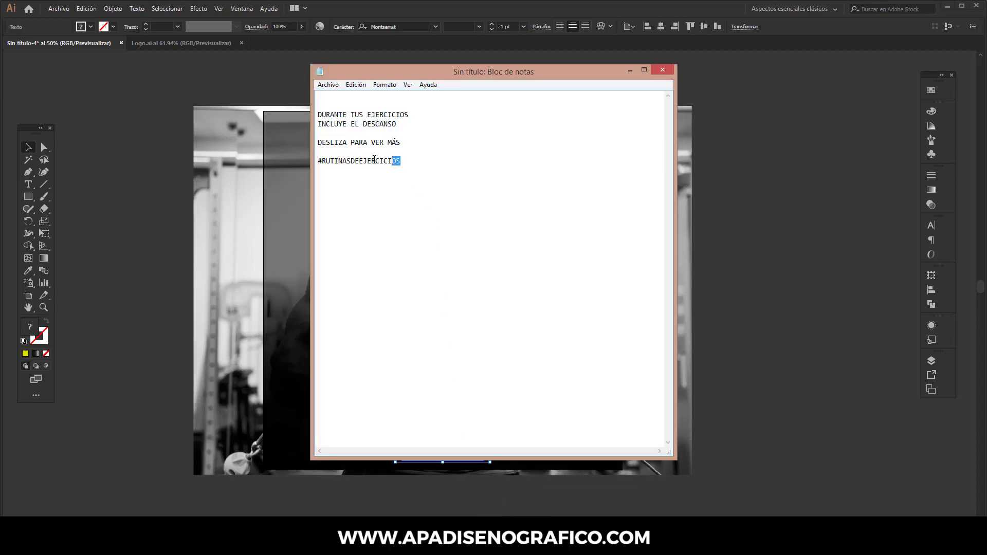
pyautogui.rightClick(334, 164)
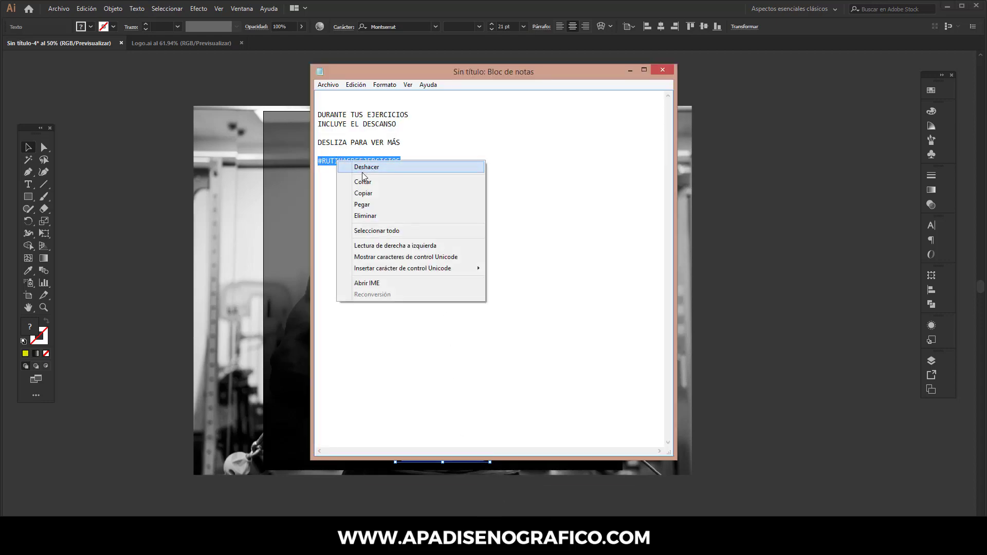
pyautogui.click(370, 195)
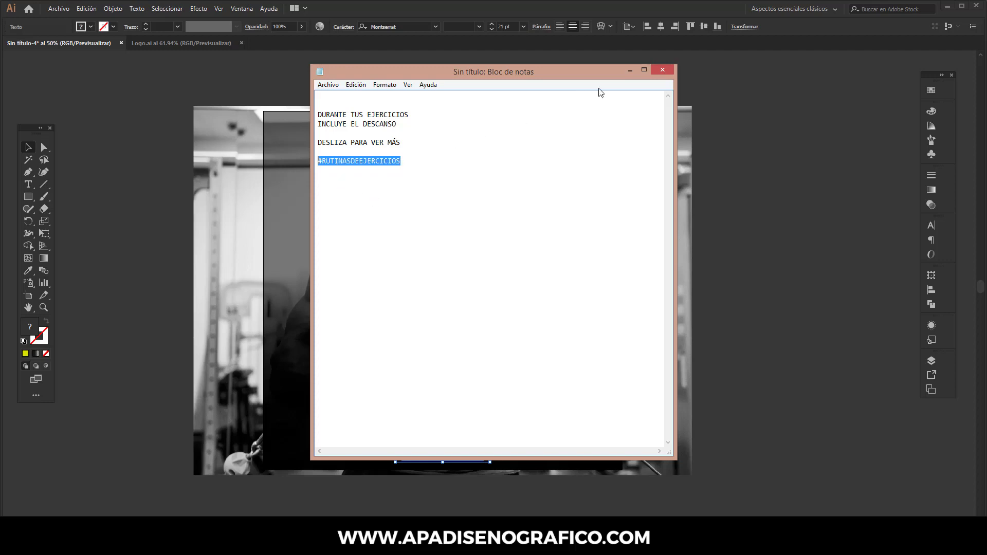
pyautogui.click(632, 71)
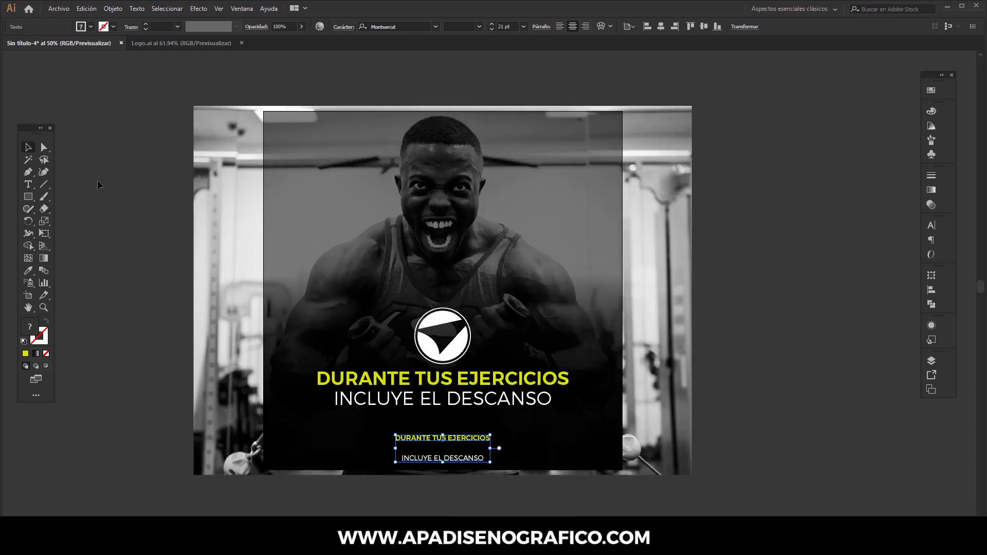
# Step: Replace both lines of the small bottom caption with the pasted #RUTINASDEEJERCICIOS hashtag
pyautogui.click(29, 186)
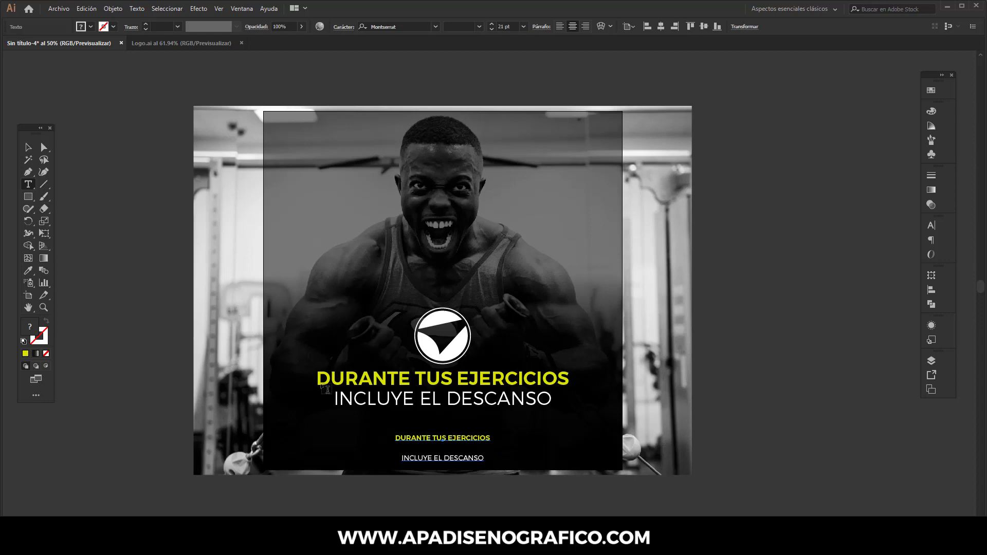
pyautogui.click(434, 456)
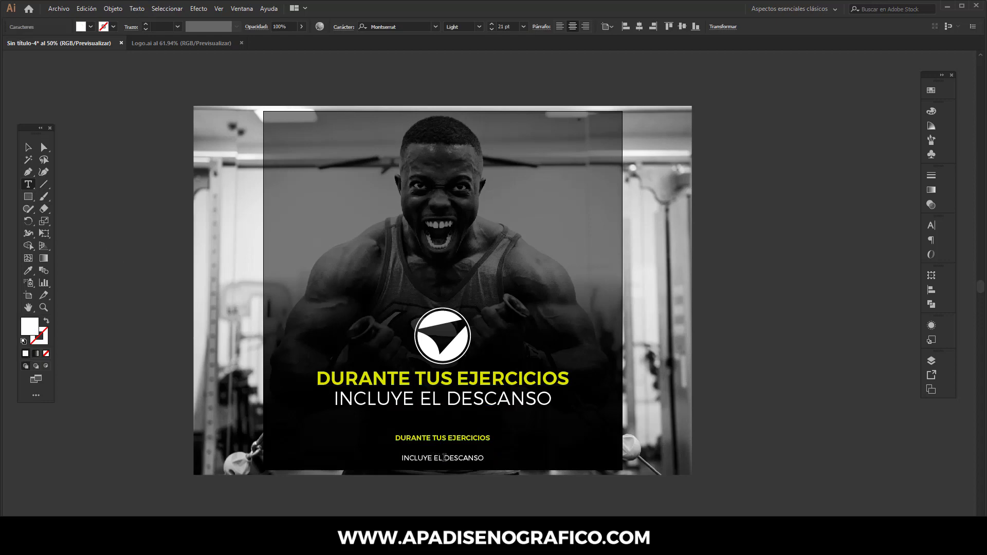
pyautogui.moveTo(480, 458); pyautogui.dragTo(392, 444)
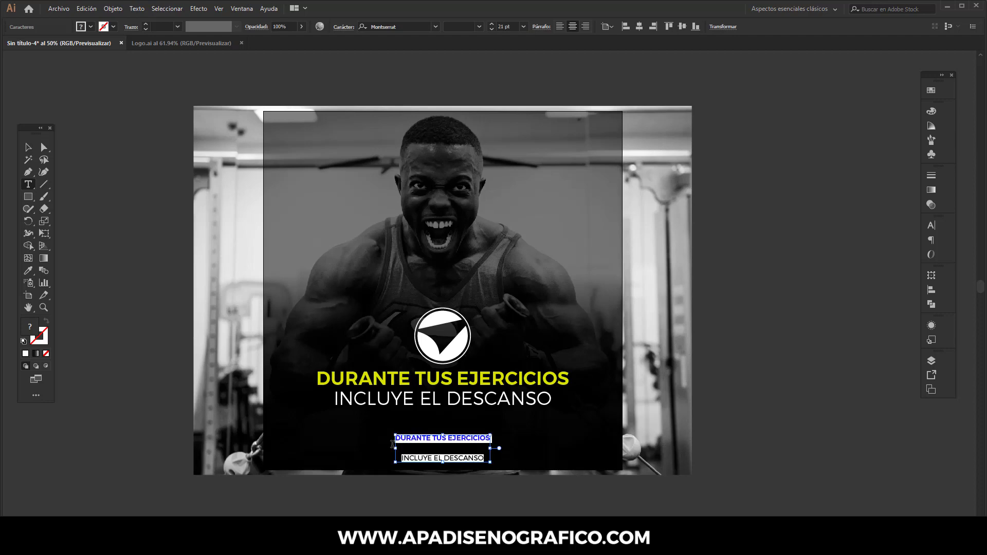
pyautogui.hotkey('ctrl', 'v')
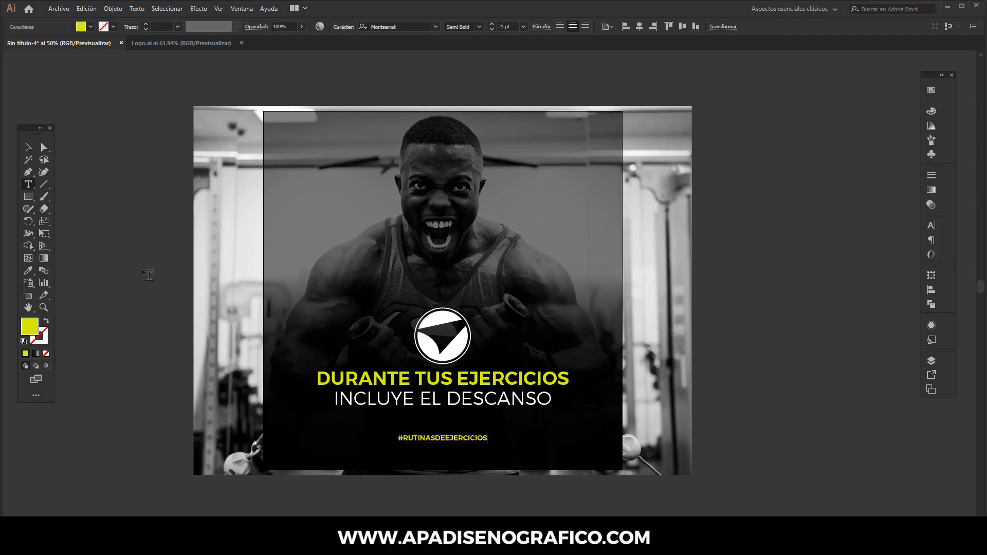
pyautogui.click(30, 148)
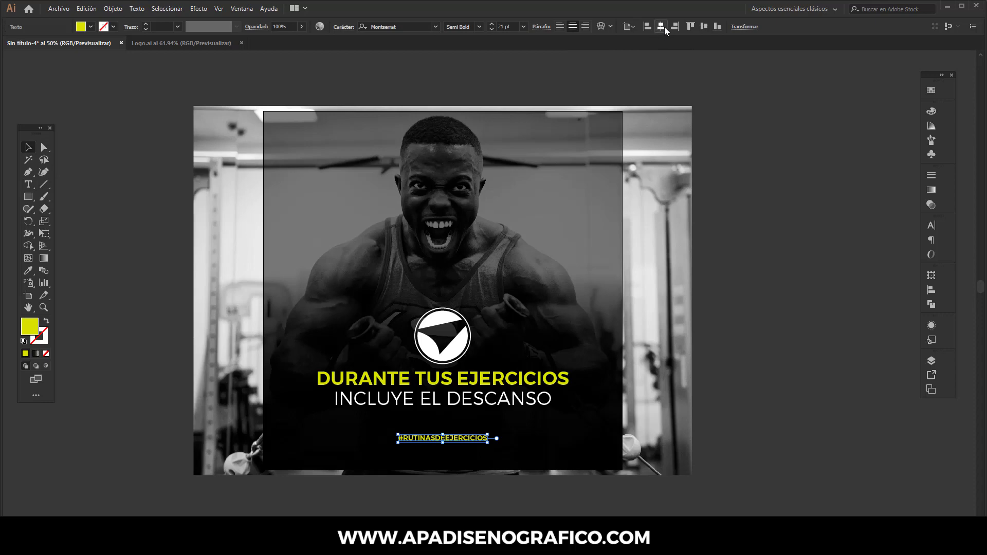
# Step: Move the logo and two-line headline together 20 px lower toward the hashtag
pyautogui.moveTo(594, 224); pyautogui.dragTo(387, 426)
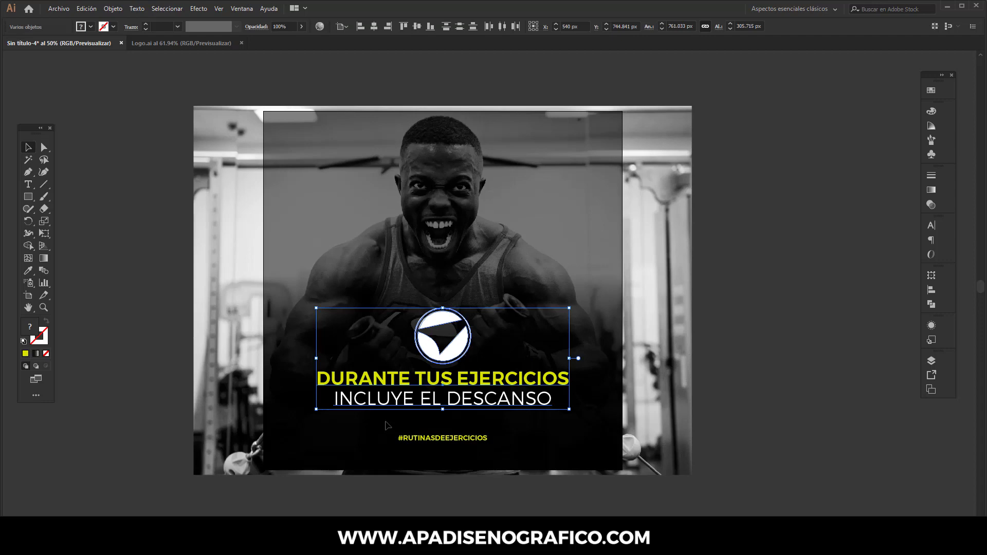
pyautogui.hotkey('shift', 'Down')
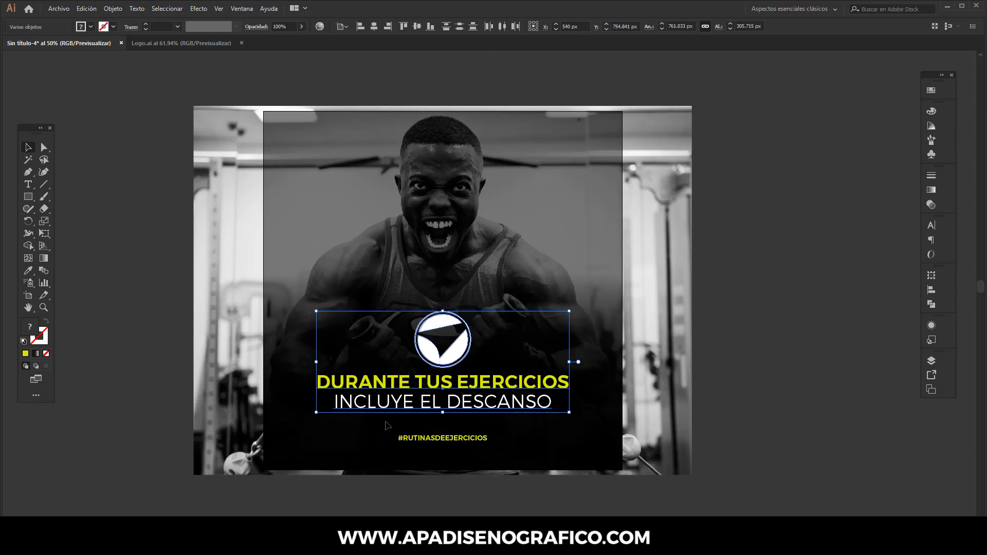
pyautogui.hotkey('shift', 'Down')
pyautogui.hotkey('shift', 'Down')
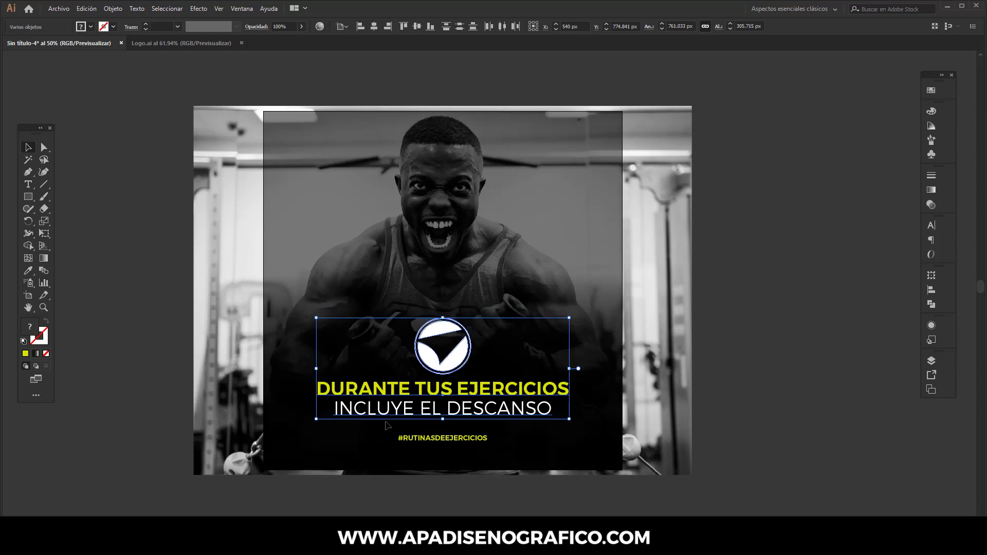
pyautogui.click(642, 407)
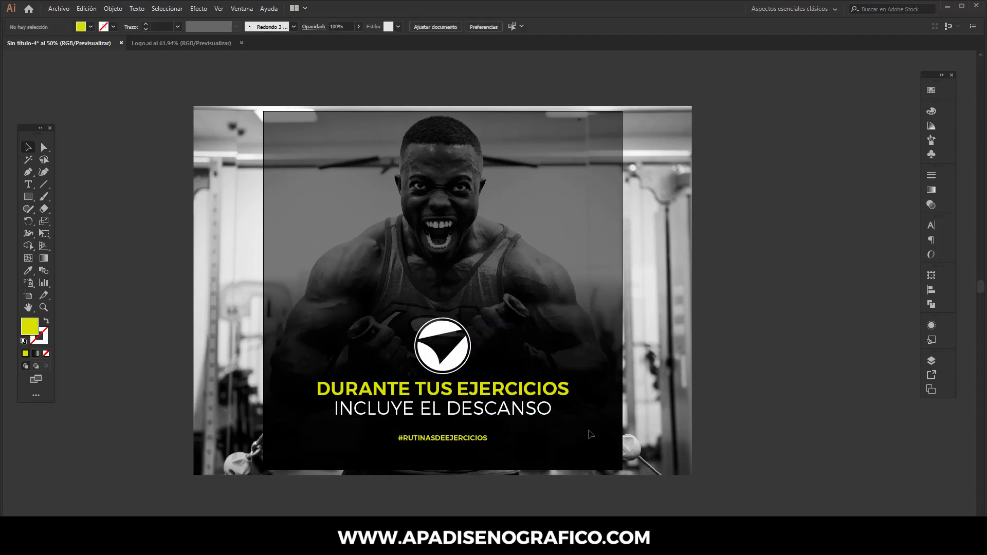
pyautogui.click(496, 395)
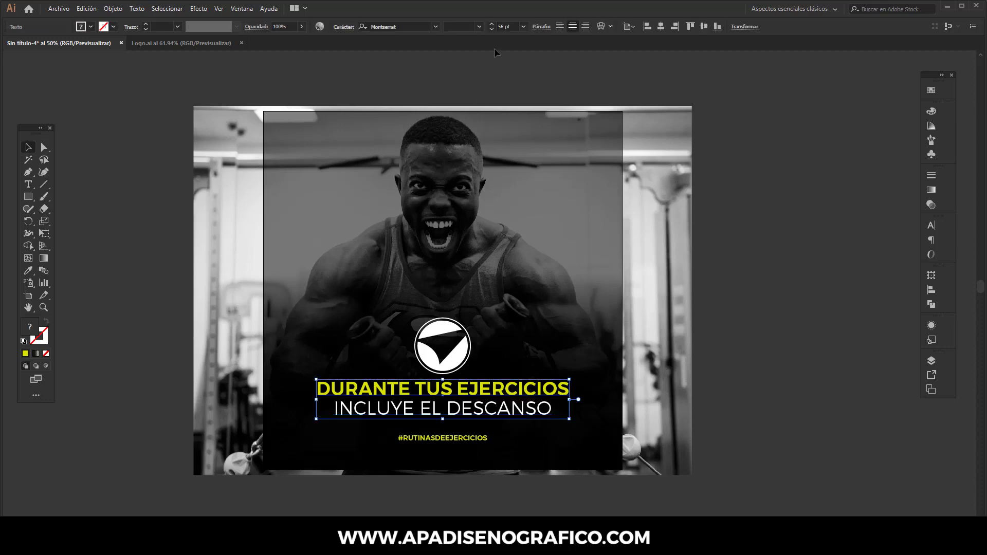
# Step: Set the headline font size to 52 pt
pyautogui.click(497, 27)
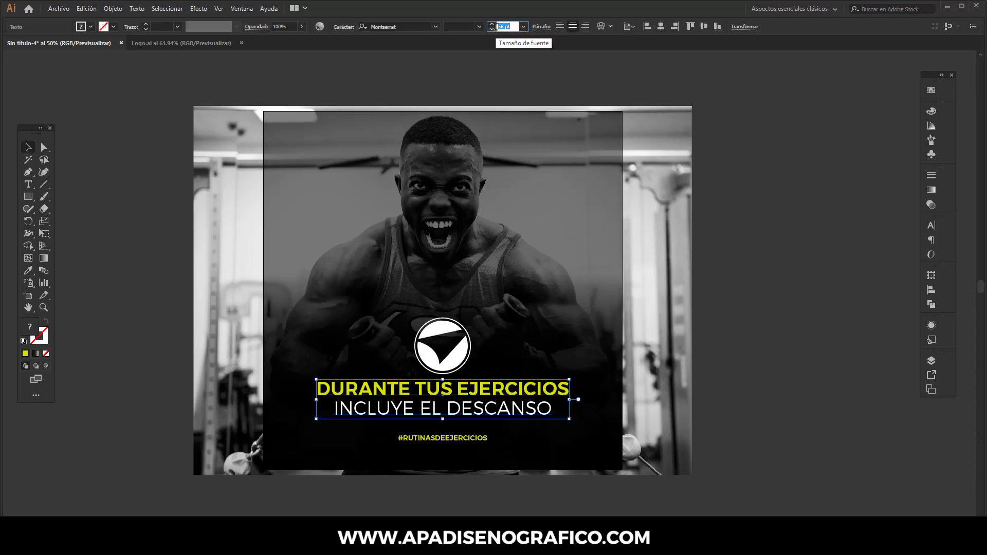
pyautogui.write('52')
pyautogui.click(662, 26)
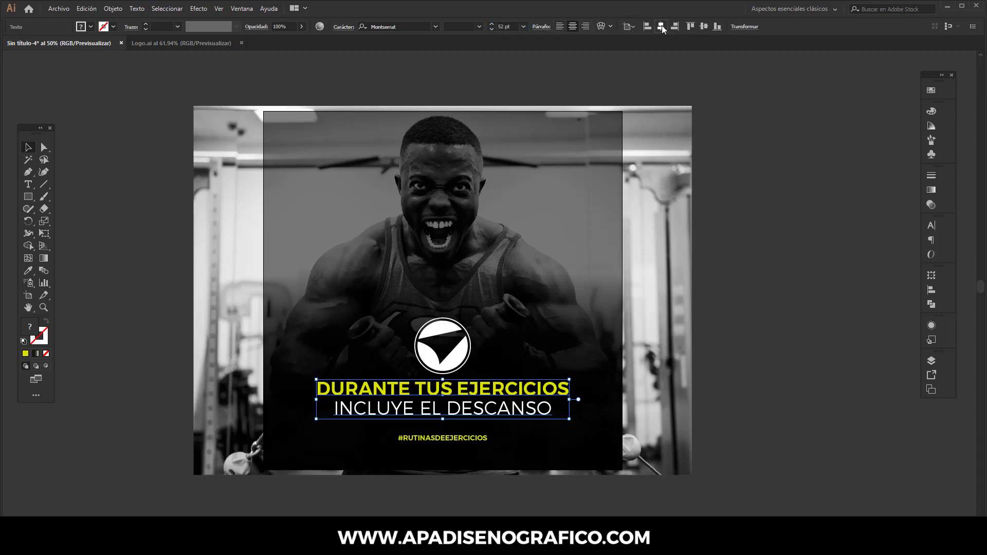
# Step: Tighten the headline leading from 60 pt to 56 pt in the Character panel
pyautogui.click(931, 226)
pyautogui.click(899, 266)
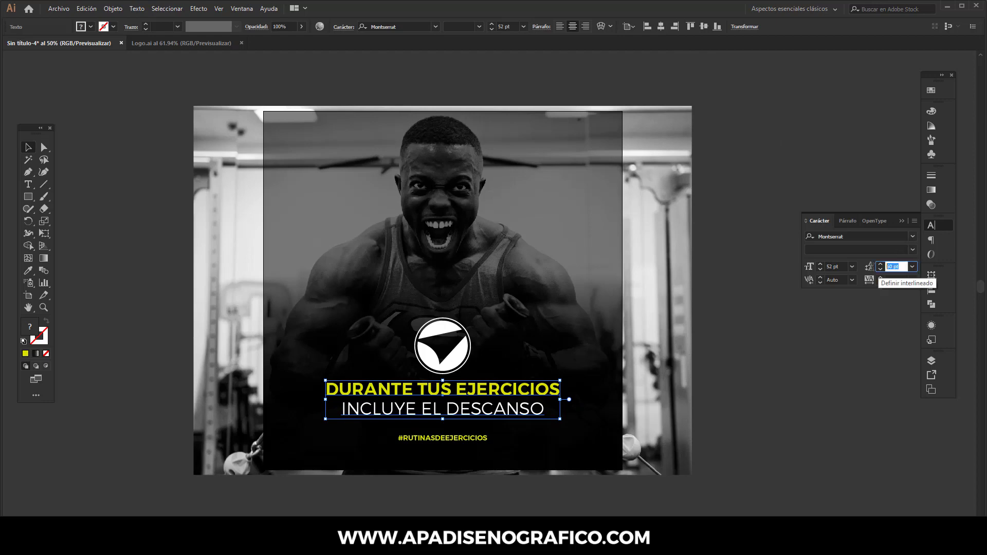
pyautogui.press('Down')
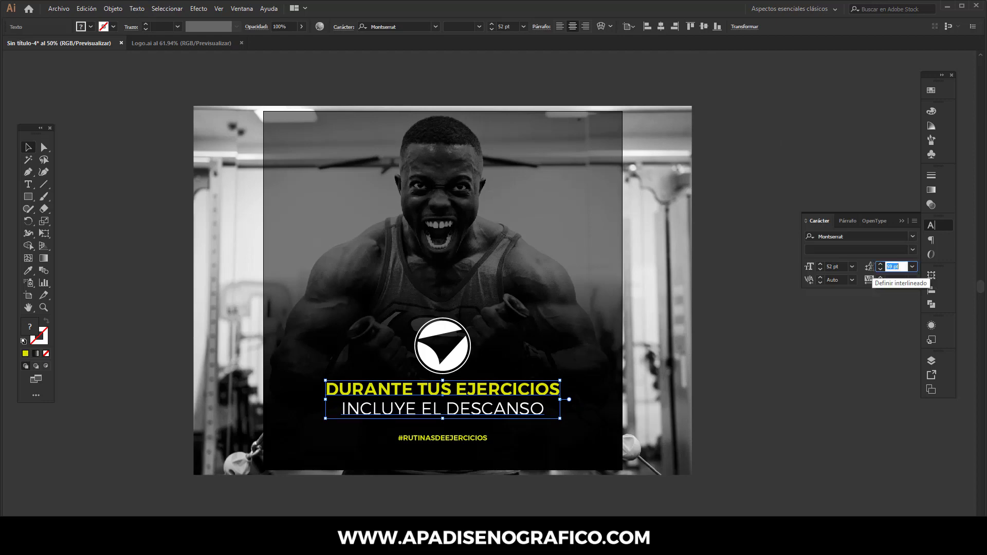
pyautogui.press('Down')
pyautogui.press('Down')
pyautogui.press('Down')
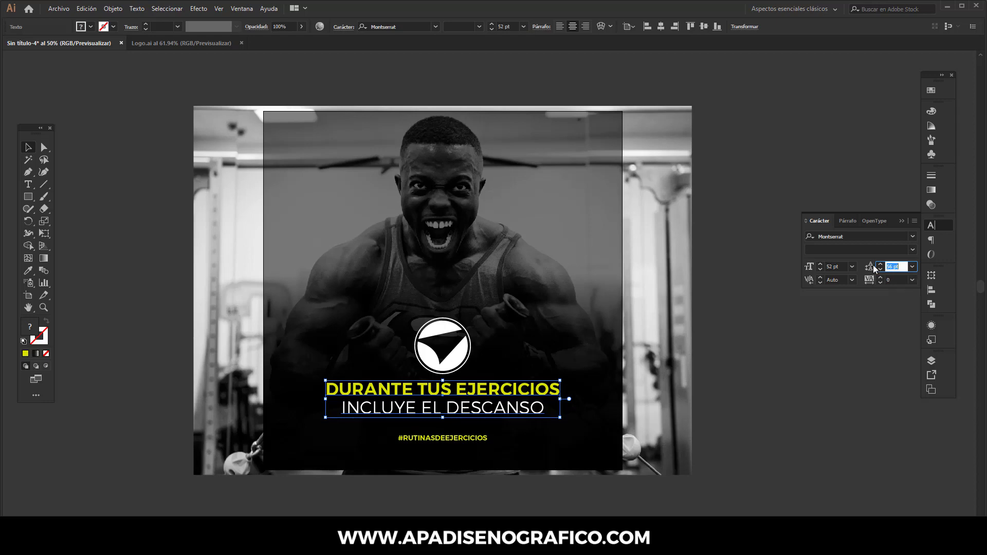
pyautogui.click(904, 222)
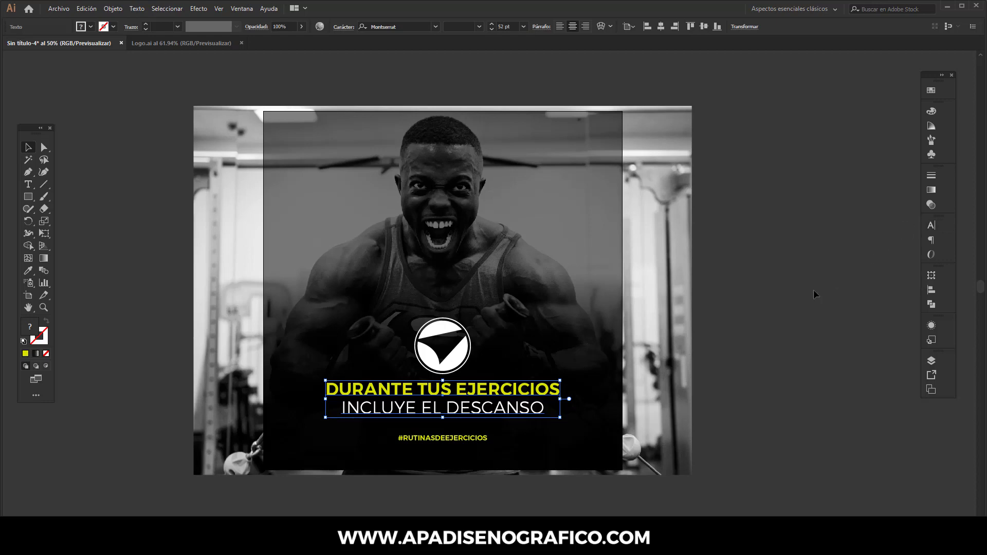
pyautogui.click(726, 394)
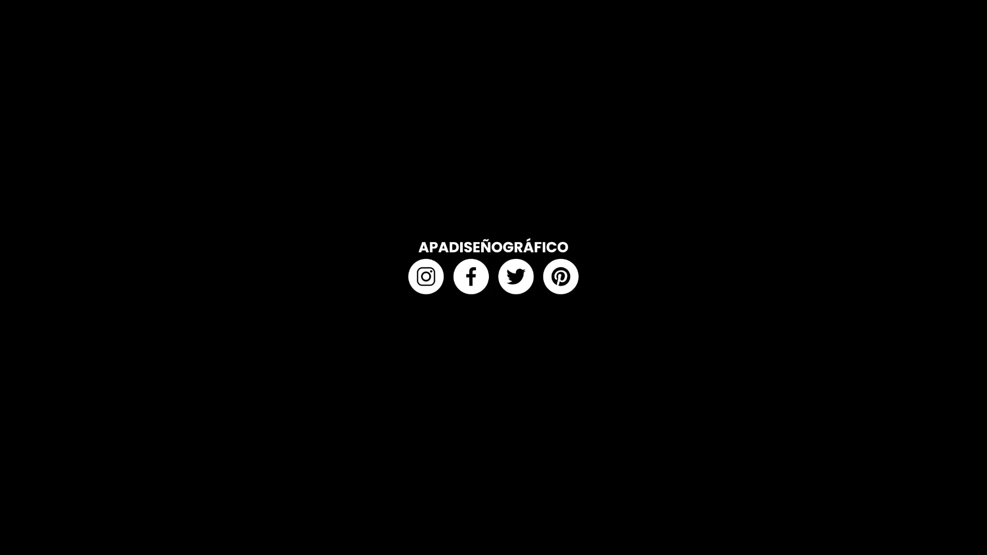